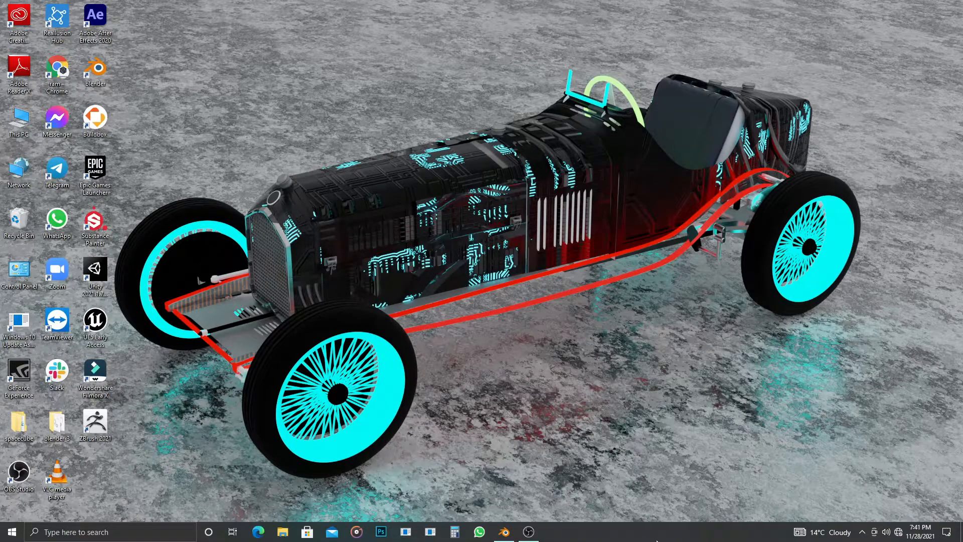
- Switch to Blender and examine the finished metal grill material on the plane and the sphere from several angles and distances
{"action": "left_click", "coordinate": [504, 531]}
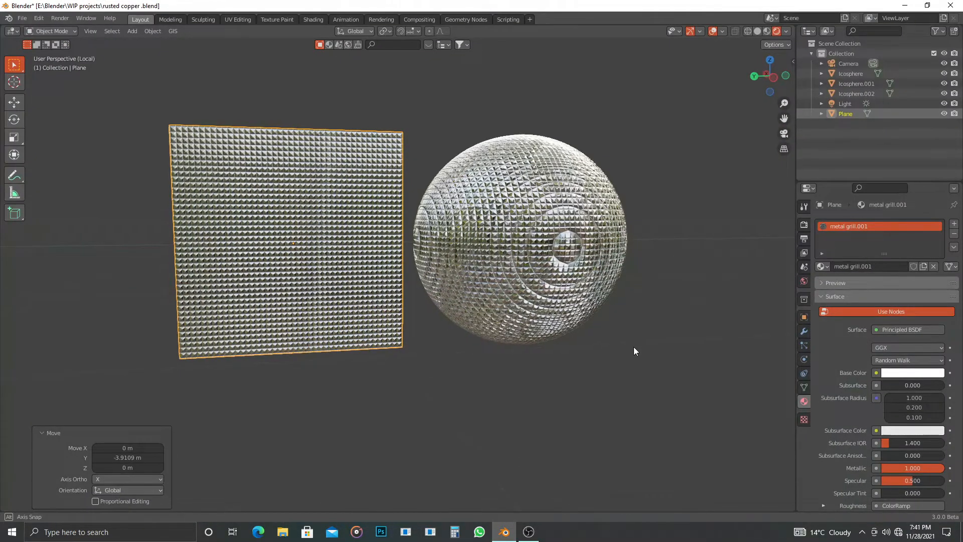
{"action": "middle_click_drag", "start_coordinate": [633, 348], "coordinate": [632, 348]}
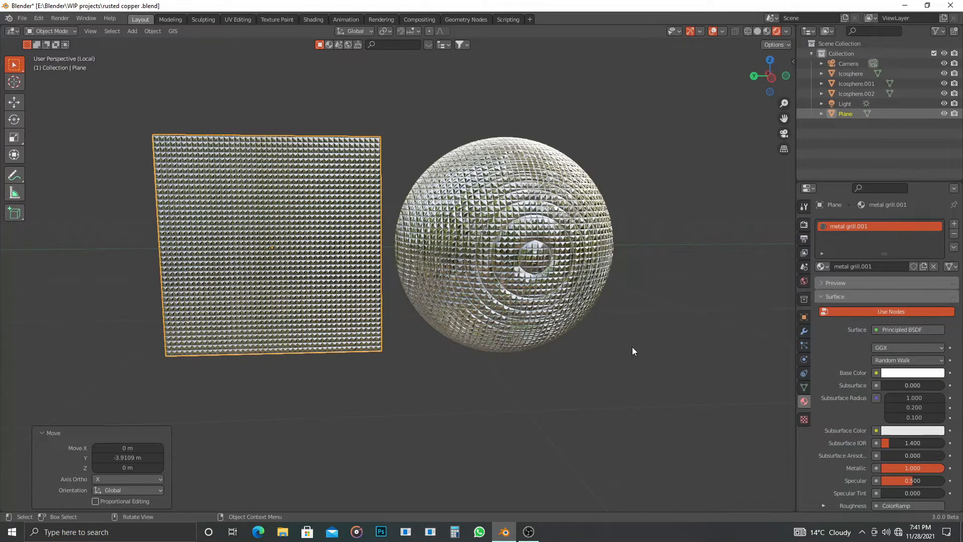
{"action": "middle_click_drag", "start_coordinate": [572, 269], "coordinate": [546, 292]}
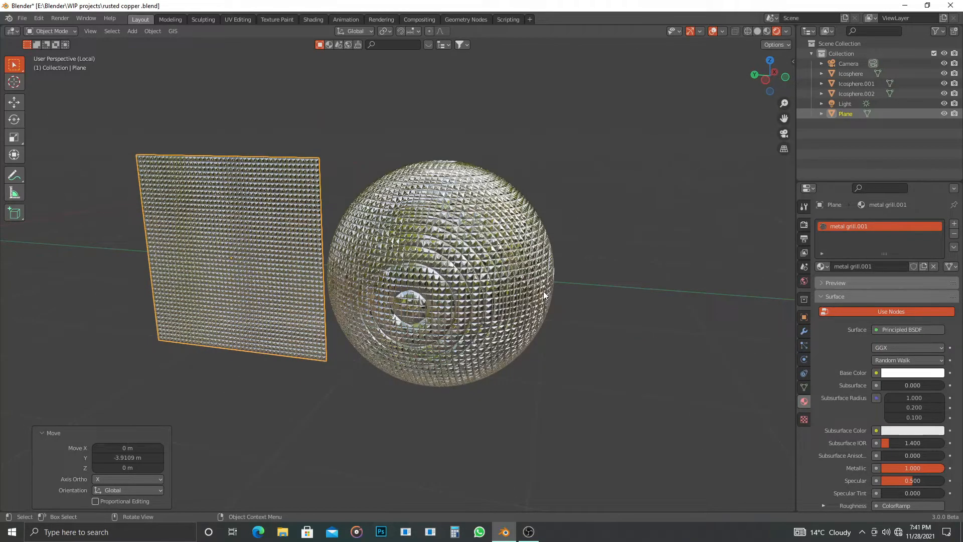
{"action": "scroll", "coordinate": [529, 230], "scroll_direction": "up", "scroll_amount": 5}
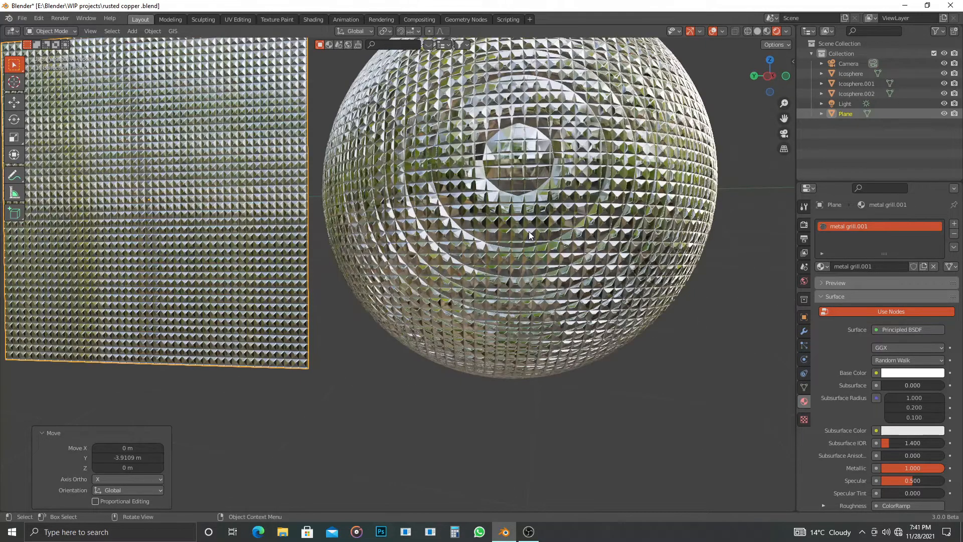
{"action": "middle_click_drag", "start_coordinate": [528, 231], "coordinate": [540, 233]}
{"action": "scroll", "coordinate": [541, 241], "scroll_direction": "down", "scroll_amount": 5}
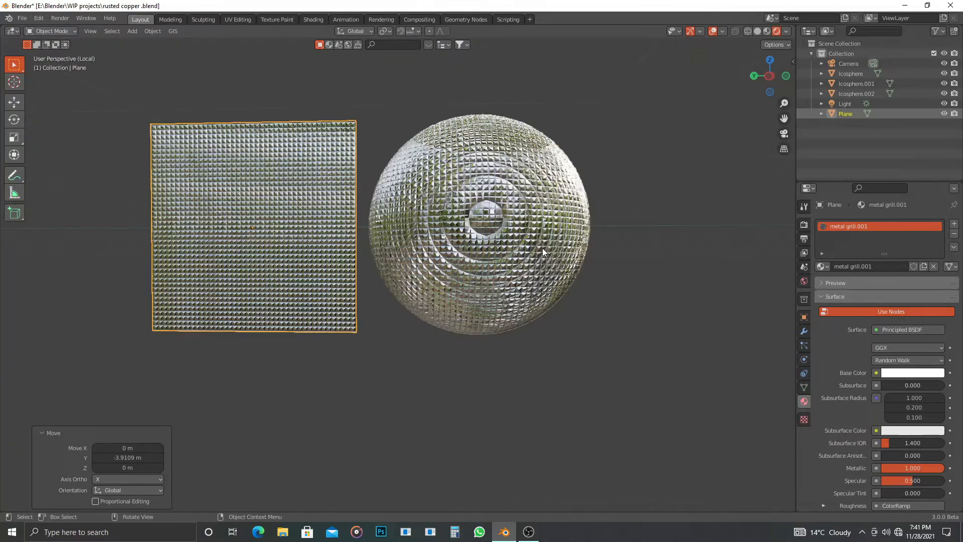
{"action": "scroll", "coordinate": [543, 248], "scroll_direction": "up", "scroll_amount": 5}
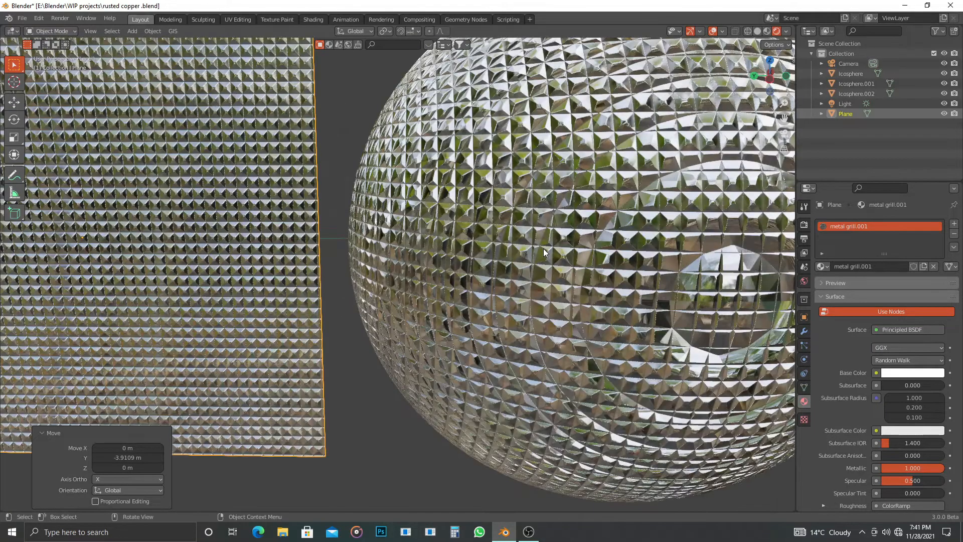
{"action": "scroll", "coordinate": [515, 315], "scroll_direction": "down", "scroll_amount": 5}
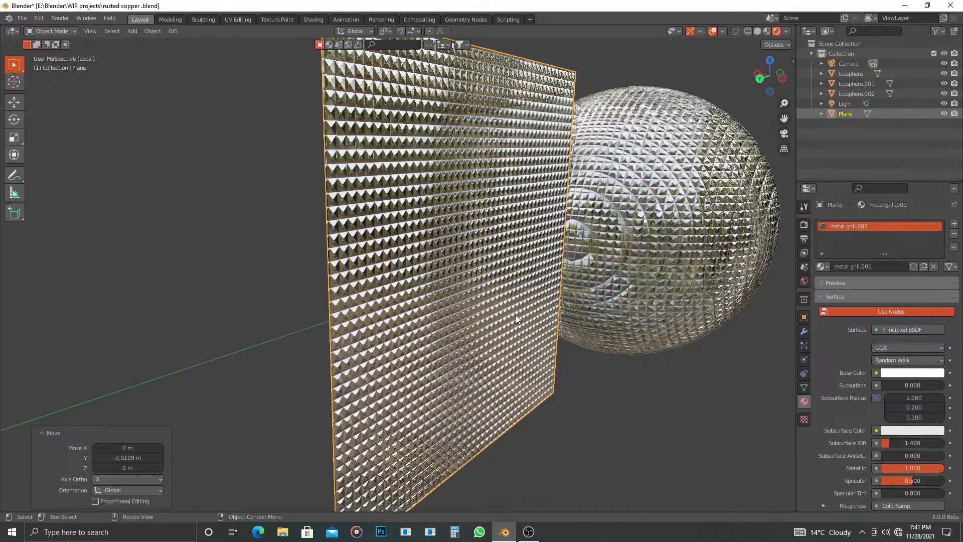
{"action": "middle_click_drag", "start_coordinate": [515, 315], "coordinate": [492, 312]}
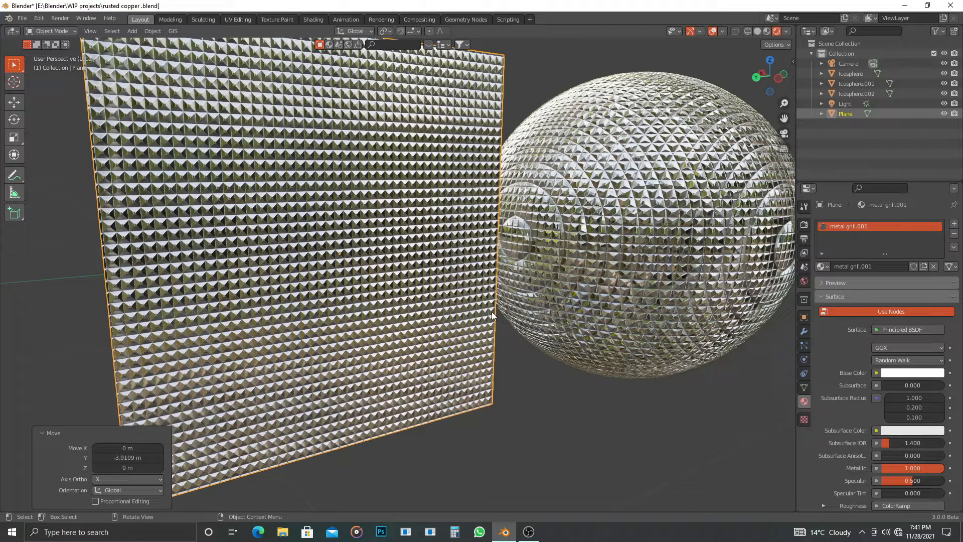
{"action": "scroll", "coordinate": [500, 311], "scroll_direction": "down", "scroll_amount": 4}
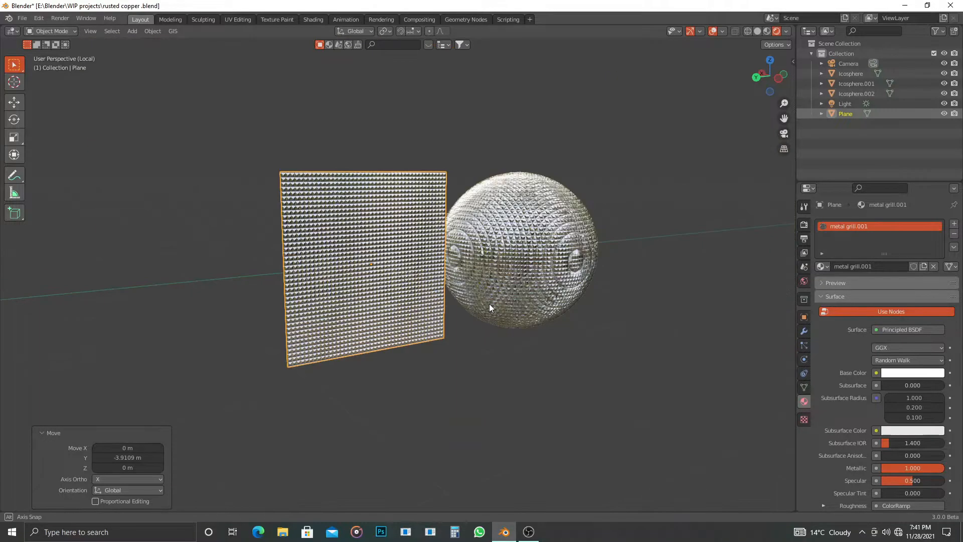
{"action": "middle_click_drag", "start_coordinate": [454, 301], "coordinate": [454, 301]}
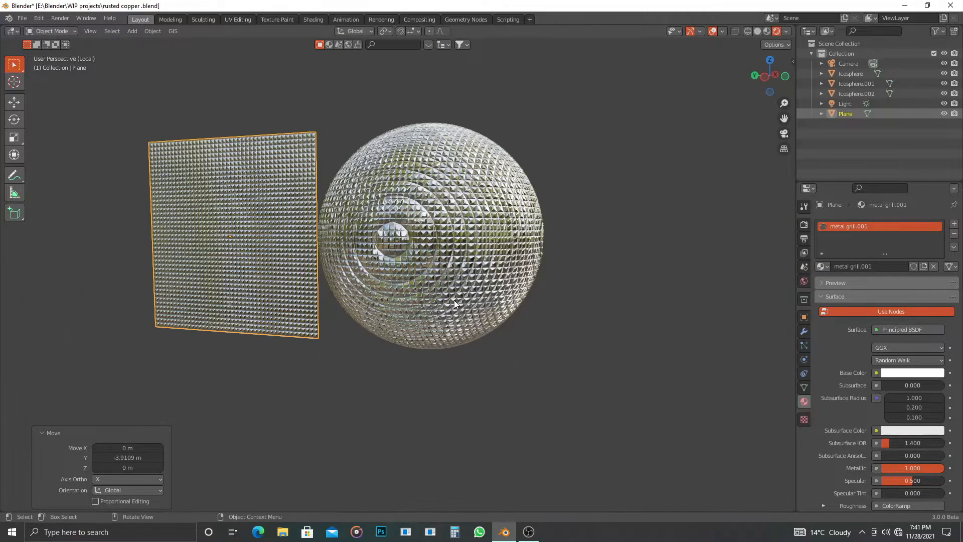
{"action": "scroll", "coordinate": [453, 300], "scroll_direction": "down", "scroll_amount": 2}
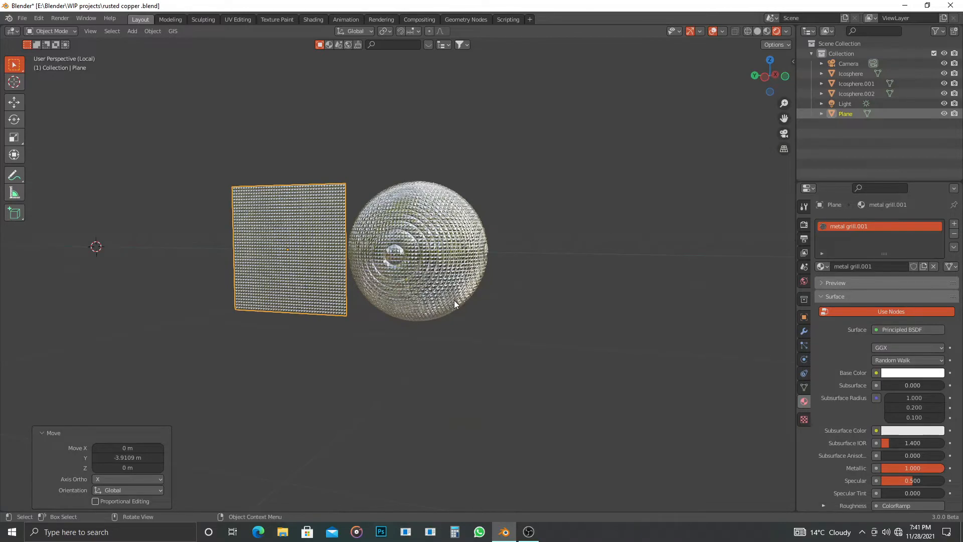
{"action": "scroll", "coordinate": [454, 300], "scroll_direction": "up", "scroll_amount": 1}
- Start a new default scene, discarding the unsaved changes to the rusted copper file
{"action": "left_click", "coordinate": [27, 20]}
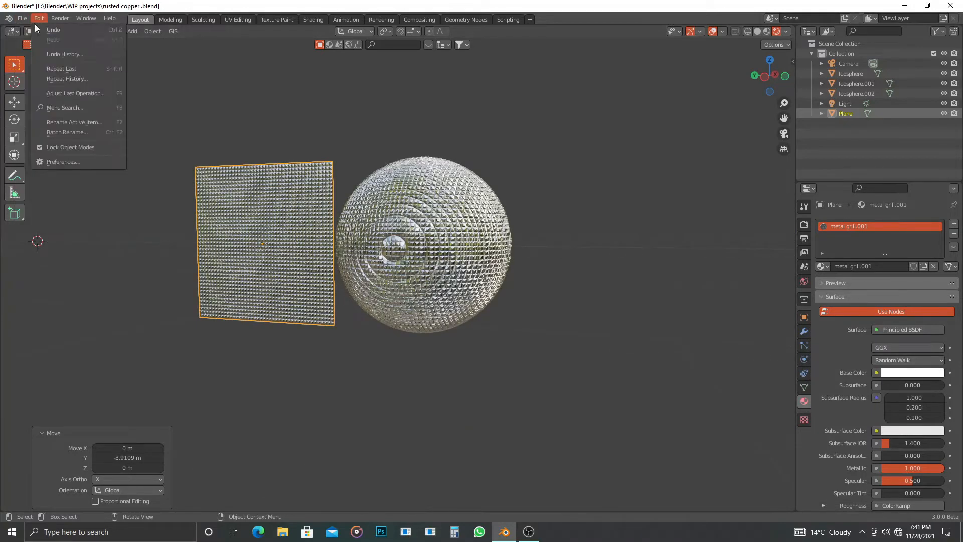
{"action": "left_click", "coordinate": [21, 20]}
{"action": "left_click", "coordinate": [22, 23]}
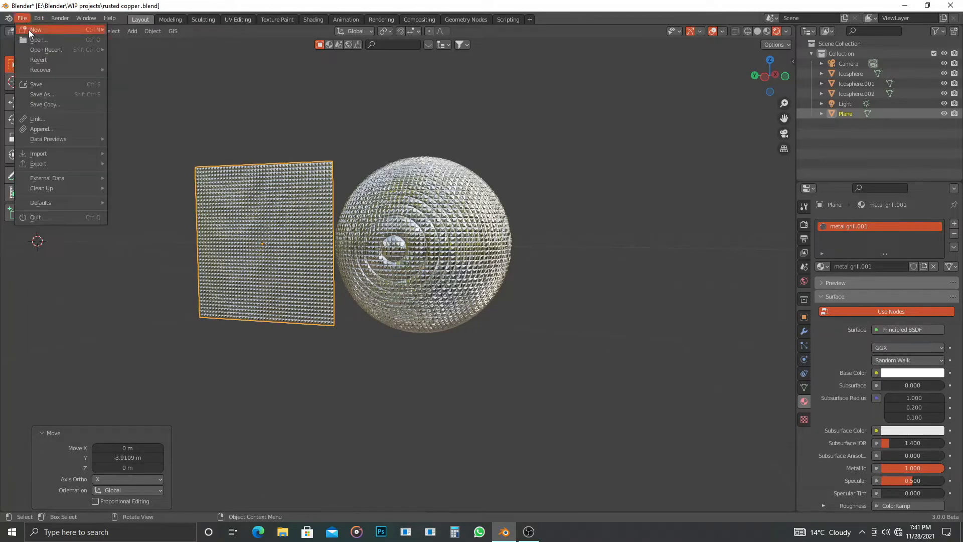
{"action": "mouse_move", "coordinate": [29, 30]}
{"action": "left_click", "coordinate": [129, 29]}
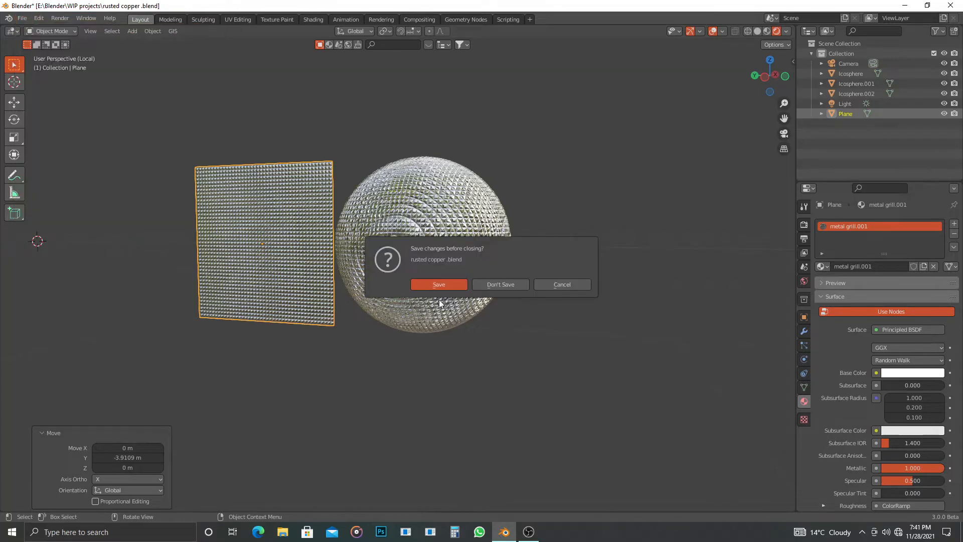
{"action": "left_click", "coordinate": [490, 284]}
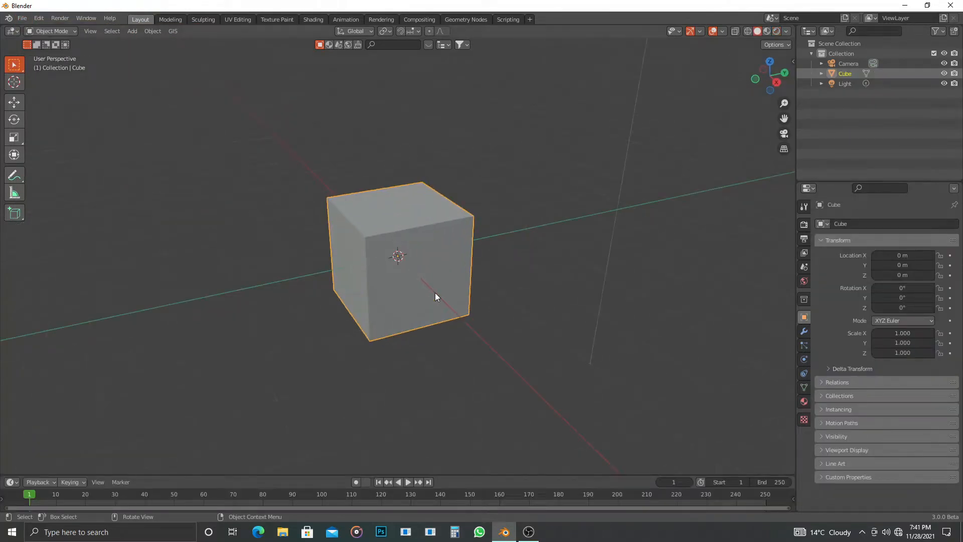
- Enlarge the timeline area below the viewport and delete the default cube
{"action": "left_click_drag", "start_coordinate": [101, 475], "coordinate": [190, 393]}
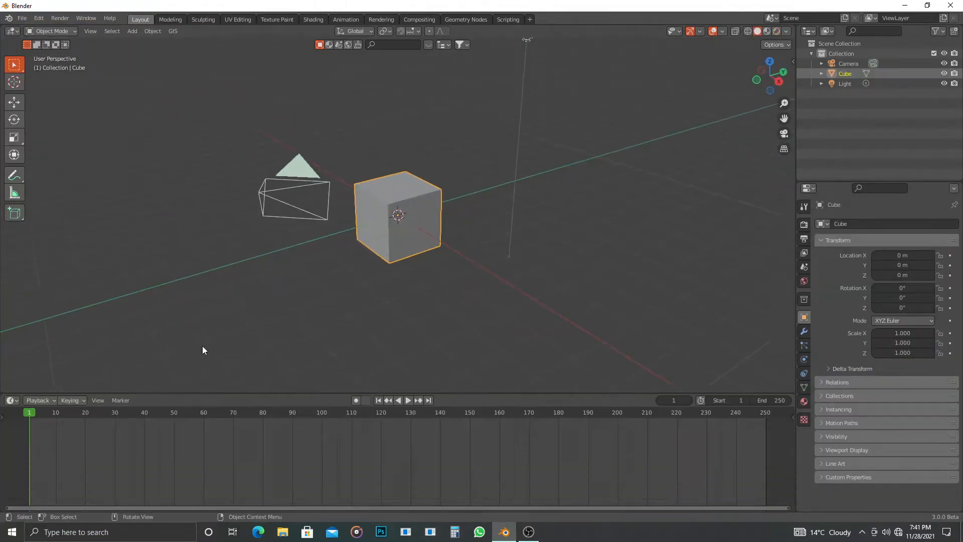
{"action": "key", "text": "x"}
{"action": "left_click", "coordinate": [393, 255]}
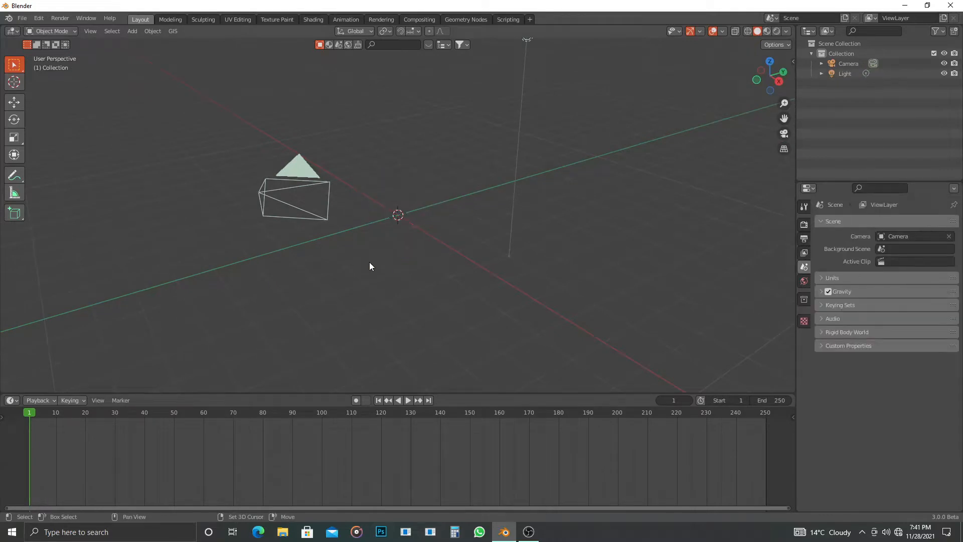
- Add an ico sphere with 3 subdivisions at the world origin and shade it smooth
{"action": "key", "text": "shift+a"}
{"action": "mouse_move", "coordinate": [387, 258]}
{"action": "left_click", "coordinate": [413, 302]}
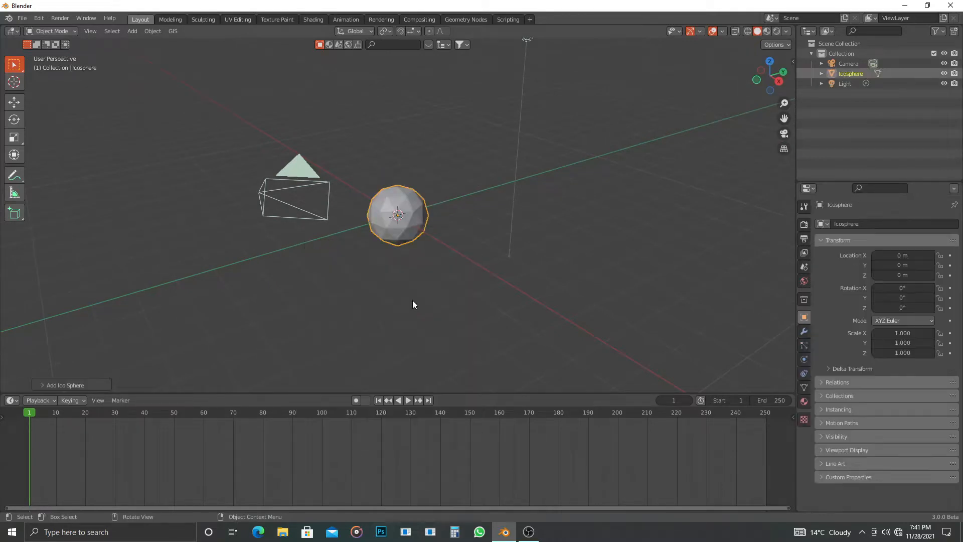
{"action": "left_click", "coordinate": [50, 386]}
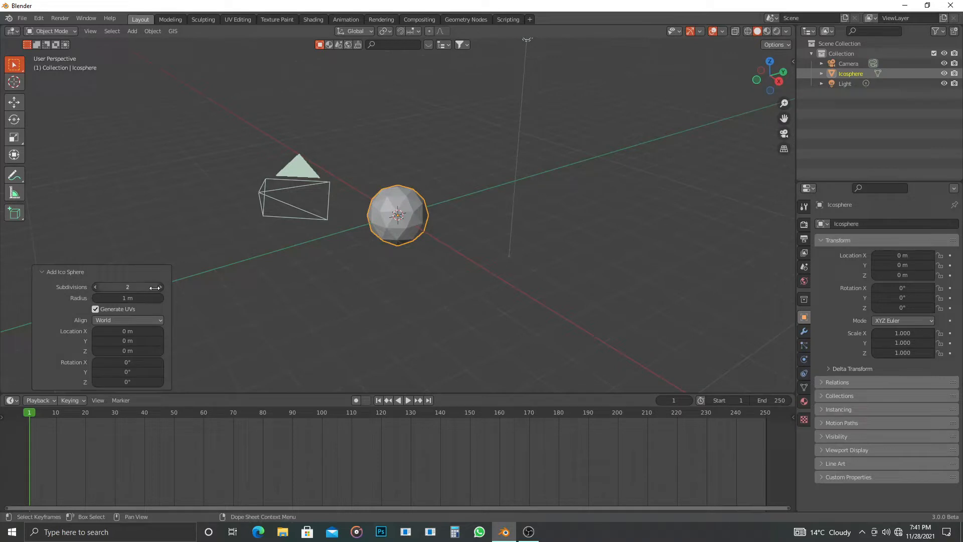
{"action": "left_click", "coordinate": [160, 287]}
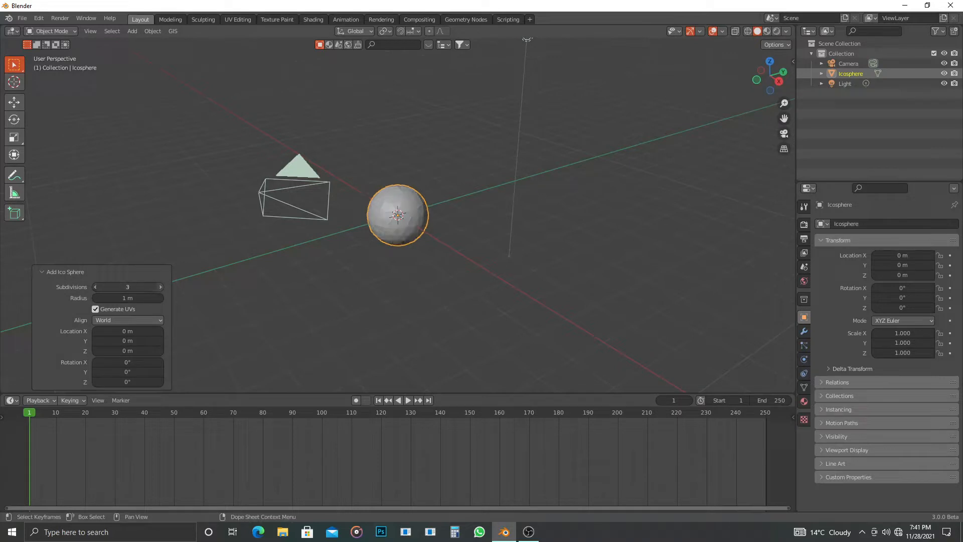
{"action": "right_click", "coordinate": [401, 230]}
{"action": "left_click", "coordinate": [396, 229]}
- Enlarge the timeline area to nearly half the window height and turn it into a Shader Editor
{"action": "scroll", "coordinate": [563, 277], "scroll_direction": "up", "scroll_amount": 2}
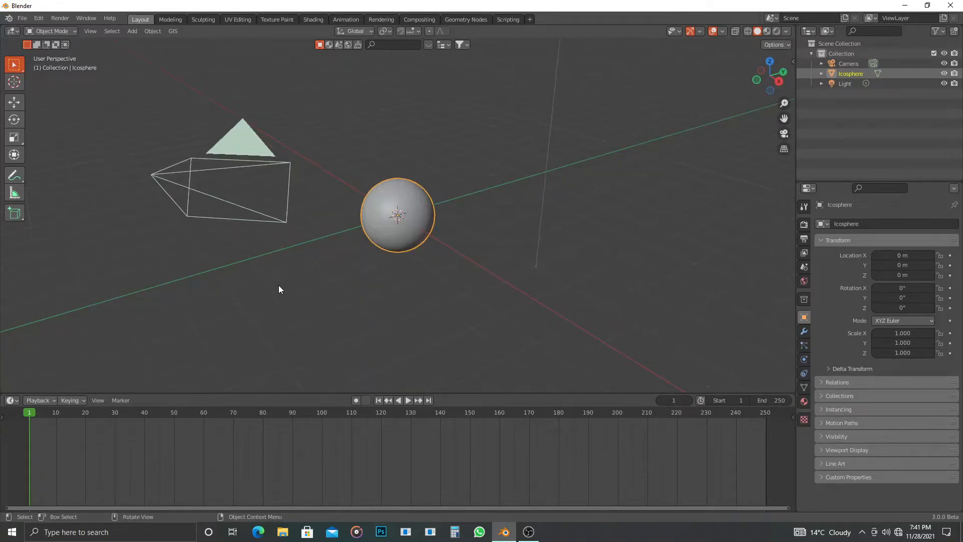
{"action": "scroll", "coordinate": [279, 285], "scroll_direction": "down", "scroll_amount": 3}
{"action": "left_click_drag", "start_coordinate": [96, 394], "coordinate": [31, 300]}
{"action": "left_click", "coordinate": [11, 306]}
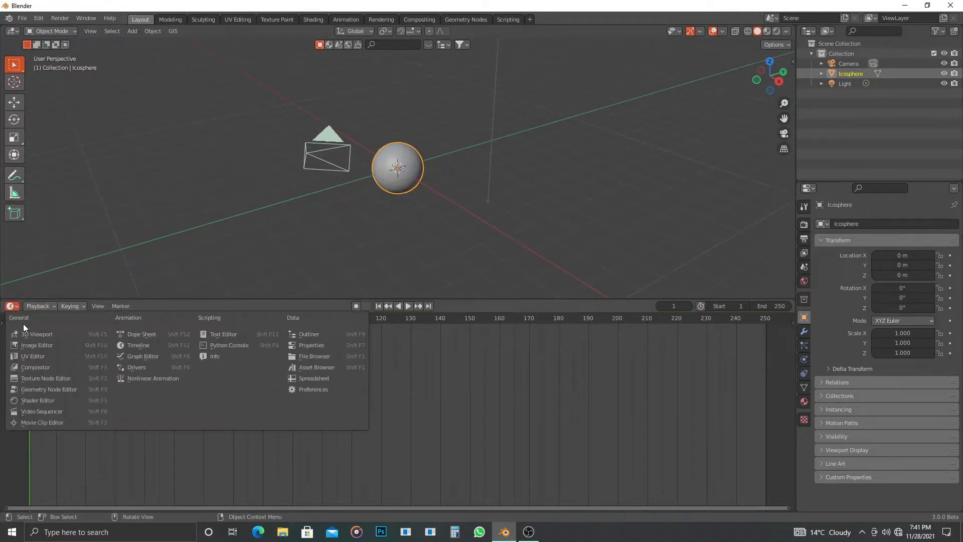
{"action": "left_click", "coordinate": [25, 401]}
{"action": "scroll", "coordinate": [420, 198], "scroll_direction": "up", "scroll_amount": 6}
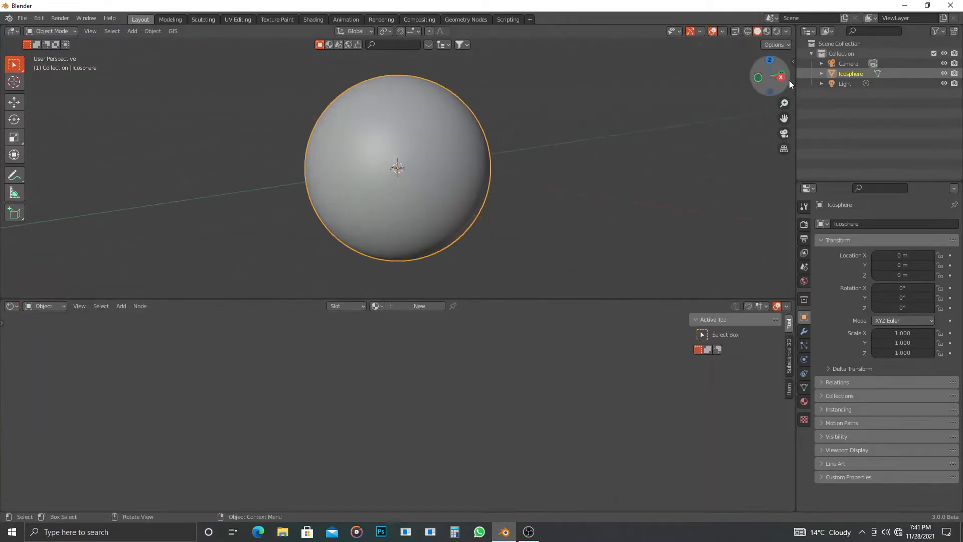
- Set the scene's render engine to Cycles
{"action": "left_click", "coordinate": [804, 225]}
{"action": "left_click", "coordinate": [904, 225]}
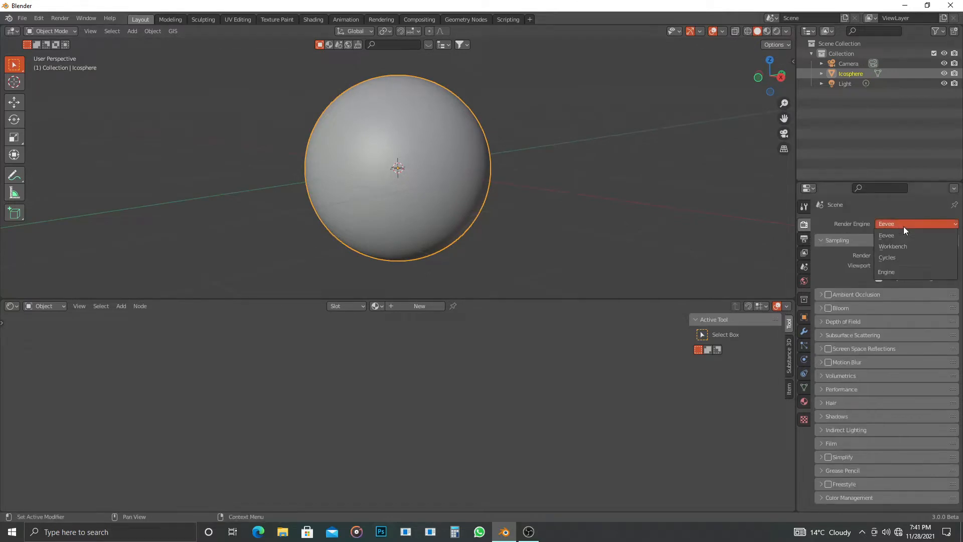
{"action": "left_click", "coordinate": [891, 258]}
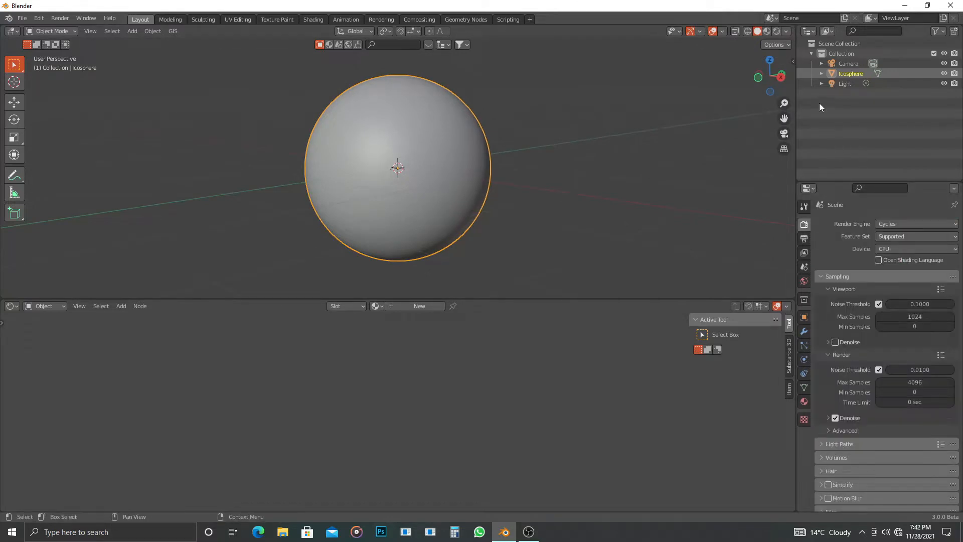
- Show the viewport in rendered shading, lit by the built-in HDRI with Scene World turned off
{"action": "left_click", "coordinate": [786, 31]}
{"action": "left_click", "coordinate": [777, 31]}
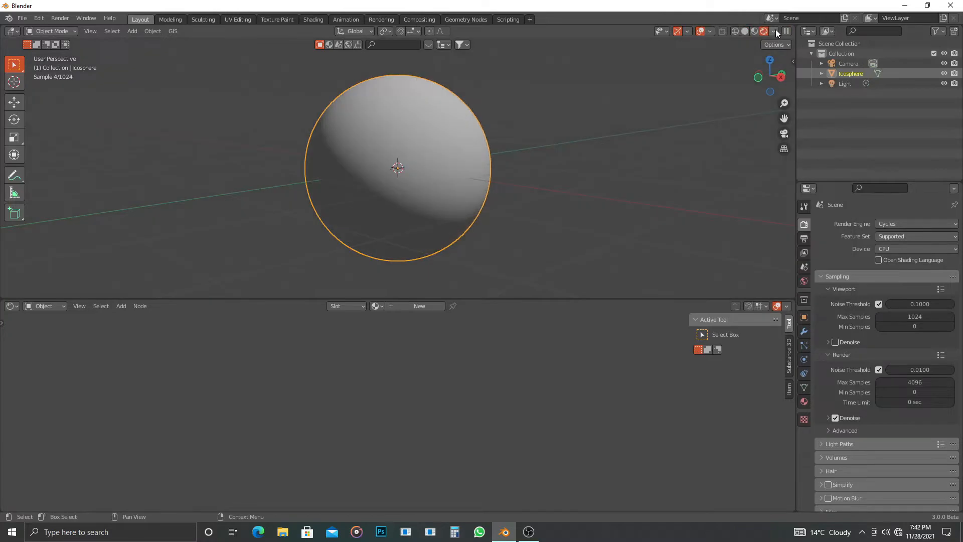
{"action": "left_click", "coordinate": [775, 29]}
{"action": "left_click", "coordinate": [717, 92]}
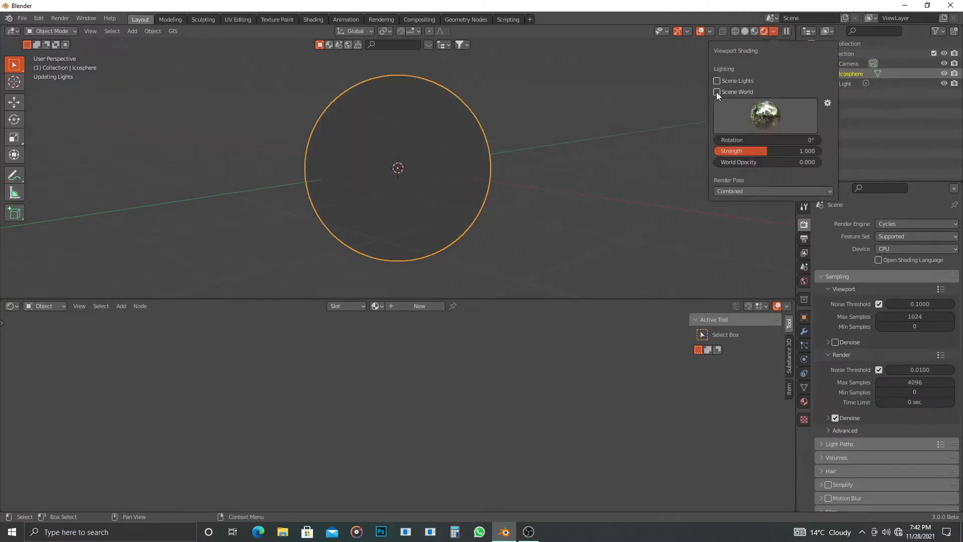
{"action": "middle_click_drag", "start_coordinate": [435, 222], "coordinate": [504, 236]}
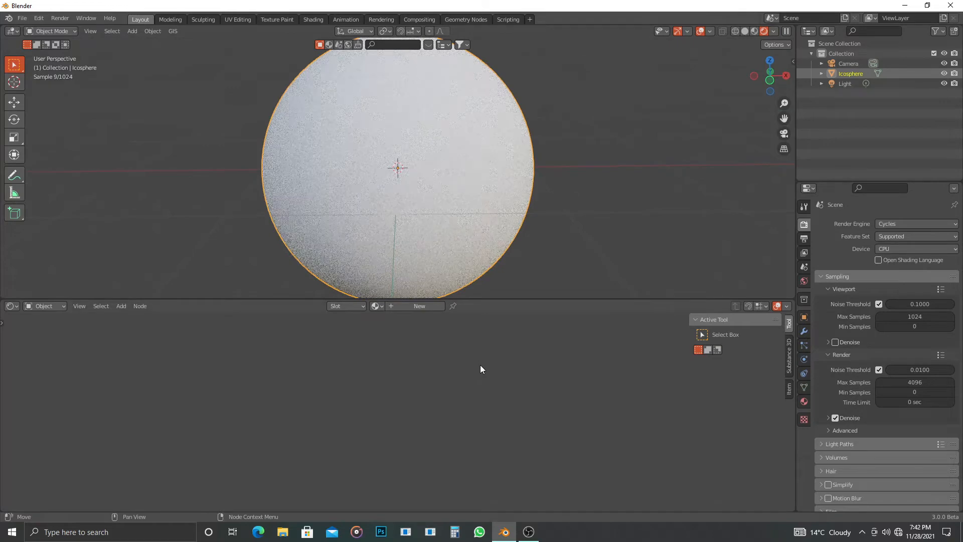
- Create a new material on the ico sphere and name it "grill"
{"action": "left_click", "coordinate": [419, 305]}
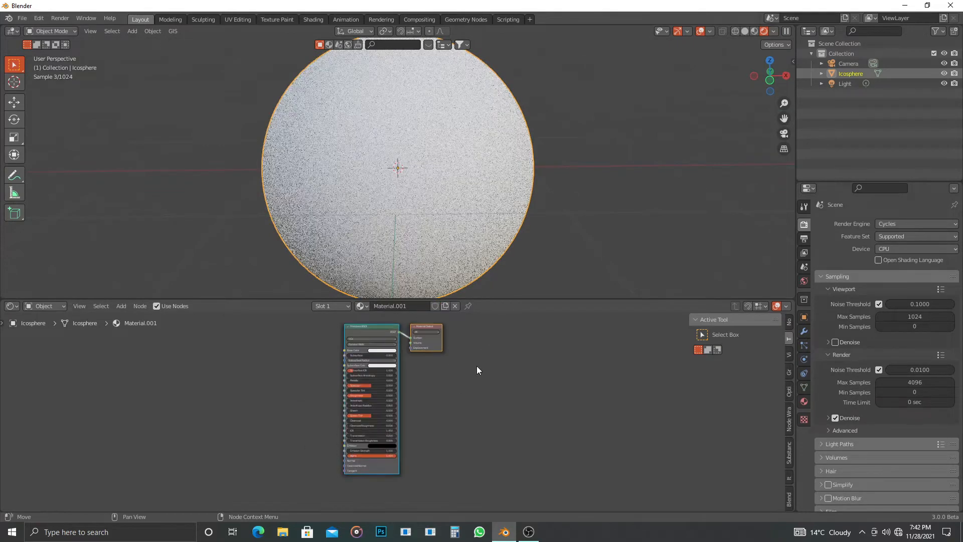
{"action": "scroll", "coordinate": [476, 370], "scroll_direction": "up", "scroll_amount": 4}
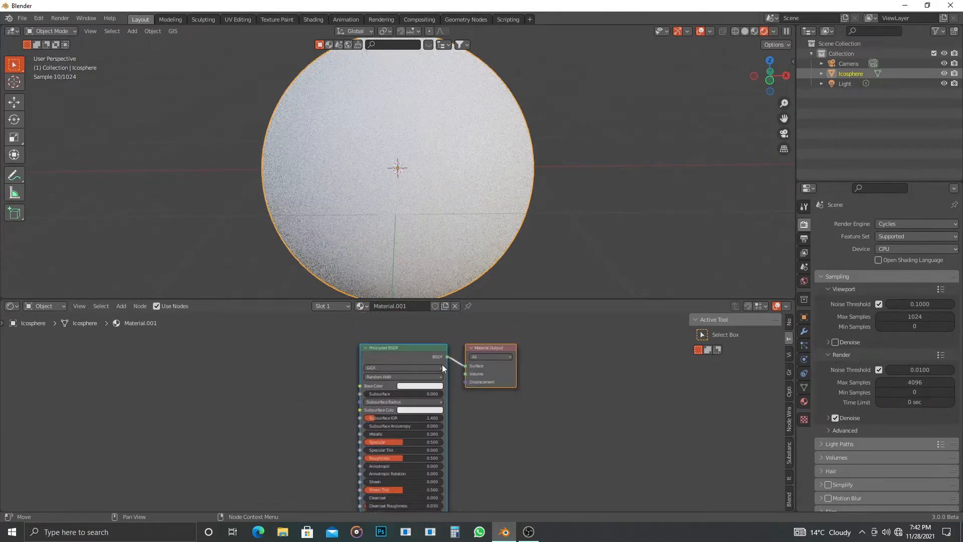
{"action": "double_click", "coordinate": [416, 306]}
{"action": "key", "text": "ctrl+a"}
{"action": "key", "text": "BackSpace"}
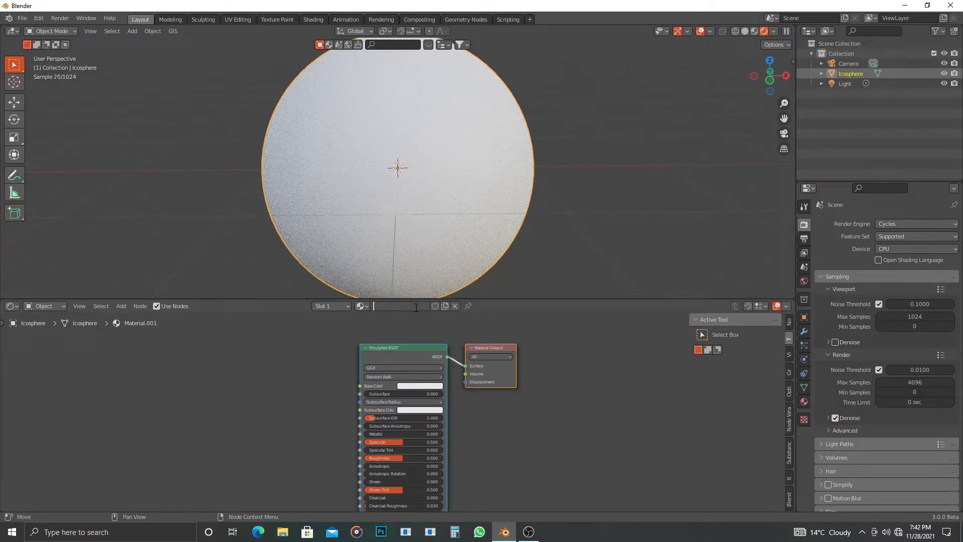
{"action": "type", "text": "gr"}
{"action": "type", "text": "i;;"}
{"action": "key", "text": "BackSpace"}
{"action": "key", "text": "BackSpace"}
{"action": "type", "text": "ill"}
{"action": "key", "text": "Return"}
- Set the Metallic value of the Principled BSDF node to 1.000
{"action": "middle_click_drag", "start_coordinate": [408, 356], "coordinate": [432, 333]}
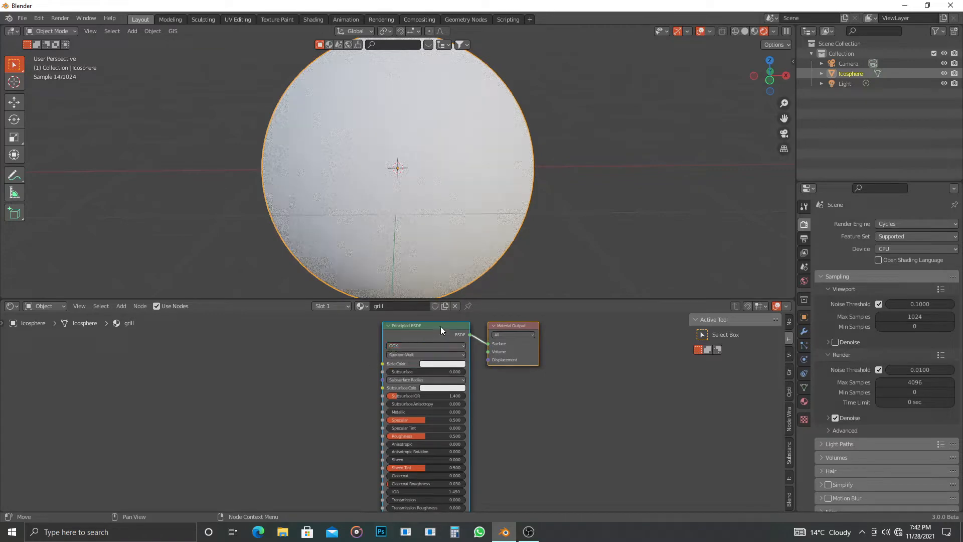
{"action": "scroll", "coordinate": [342, 411], "scroll_direction": "up", "scroll_amount": 1}
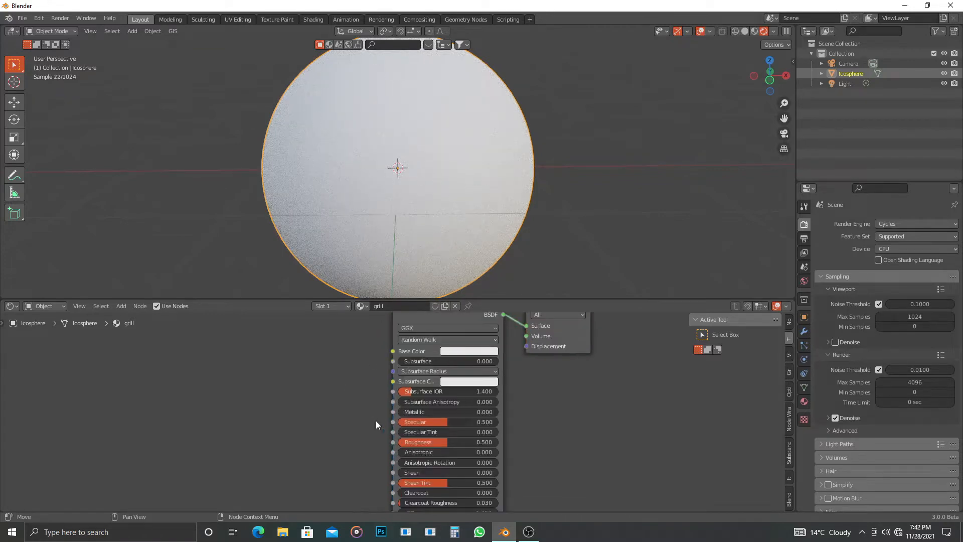
{"action": "left_click_drag", "start_coordinate": [430, 412], "coordinate": [498, 412]}
{"action": "scroll", "coordinate": [532, 421], "scroll_direction": "down", "scroll_amount": 1}
{"action": "middle_click_drag", "start_coordinate": [539, 448], "coordinate": [555, 411]}
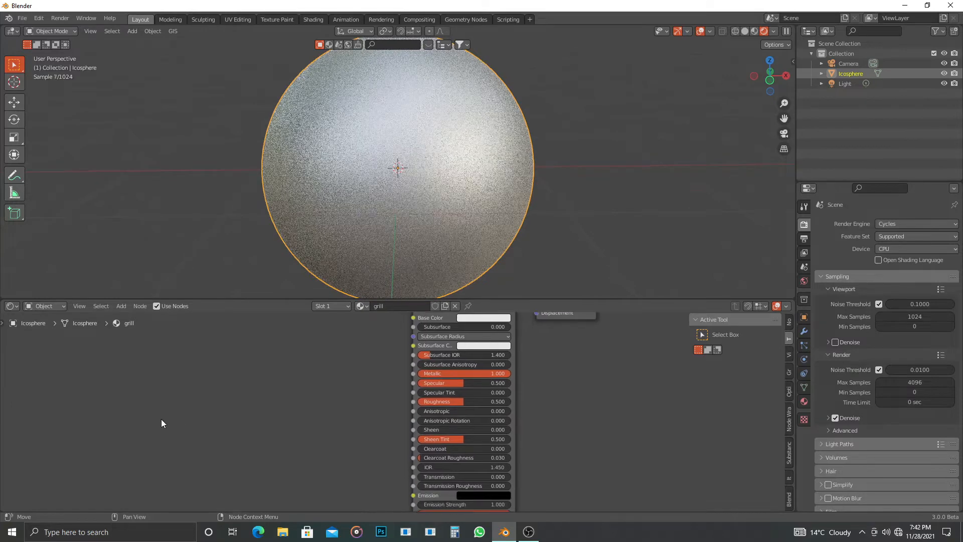
- Add a ColorRamp node and connect its Color output to the Roughness input of the Principled BSDF
{"action": "key", "text": "shift+a"}
{"action": "left_click", "coordinate": [252, 407]}
{"action": "type", "text": "colo"}
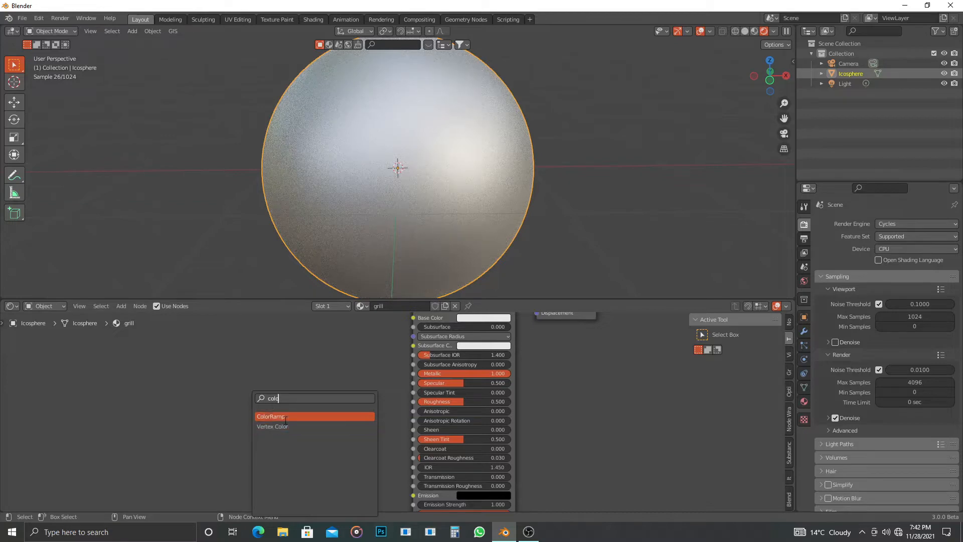
{"action": "left_click", "coordinate": [269, 414]}
{"action": "left_click_drag", "start_coordinate": [353, 396], "coordinate": [413, 401]}
{"action": "middle_click_drag", "start_coordinate": [322, 489], "coordinate": [357, 475]}
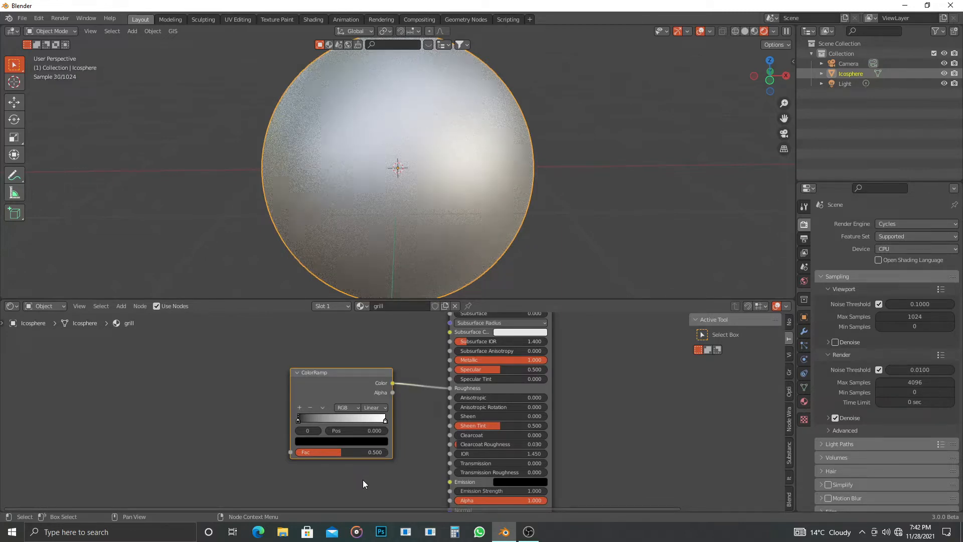
{"action": "middle_click_drag", "start_coordinate": [229, 495], "coordinate": [252, 451]}
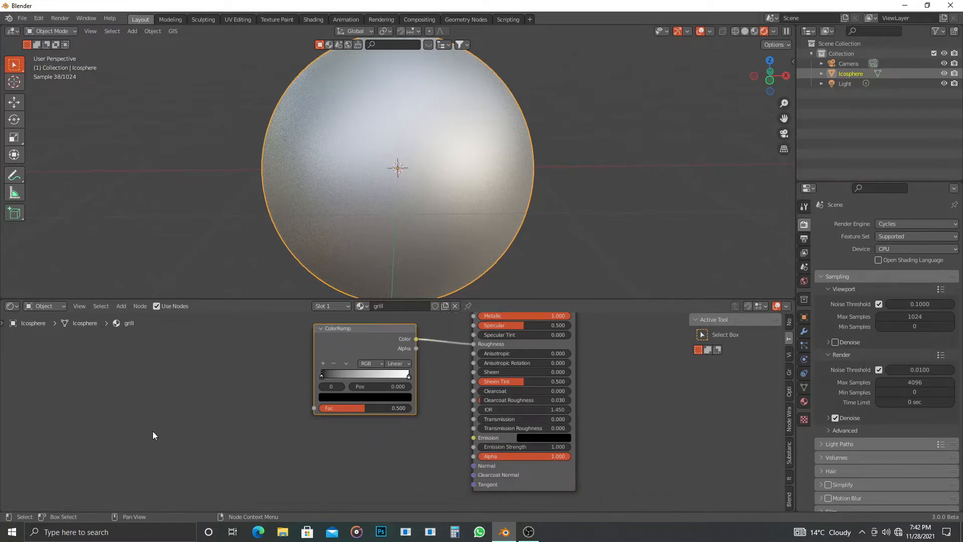
- Add a Voronoi Texture node and connect its Color output to the ColorRamp's Fac input
{"action": "key", "text": "shift+a"}
{"action": "left_click", "coordinate": [147, 408]}
{"action": "type", "text": "v"}
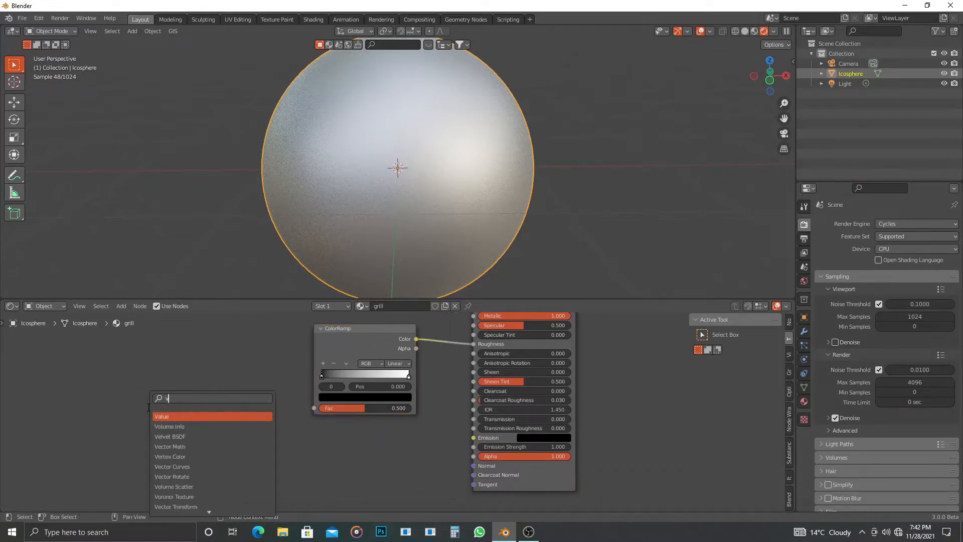
{"action": "type", "text": "ol"}
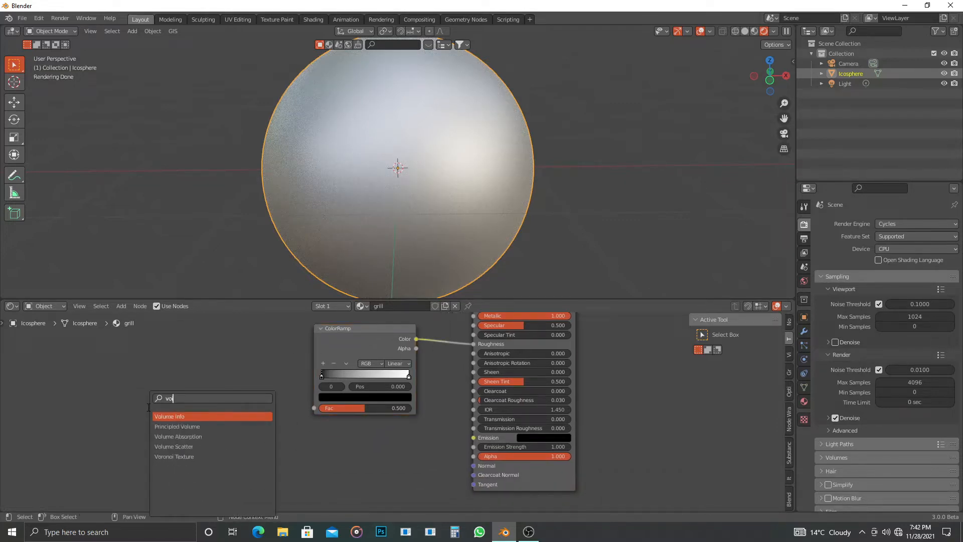
{"action": "left_click", "coordinate": [197, 456]}
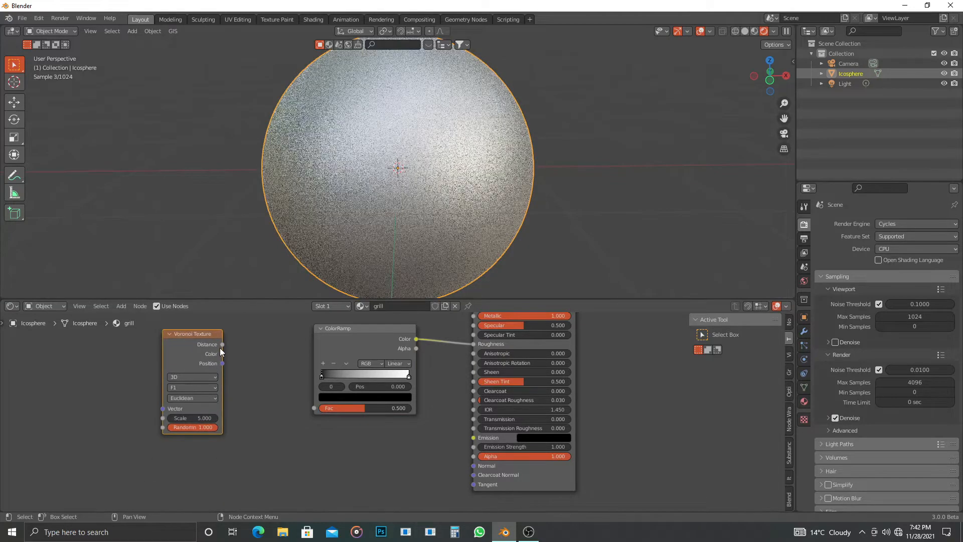
{"action": "left_click", "coordinate": [254, 372]}
{"action": "left_click_drag", "start_coordinate": [222, 354], "coordinate": [315, 408]}
{"action": "middle_click_drag", "start_coordinate": [428, 432], "coordinate": [418, 407]}
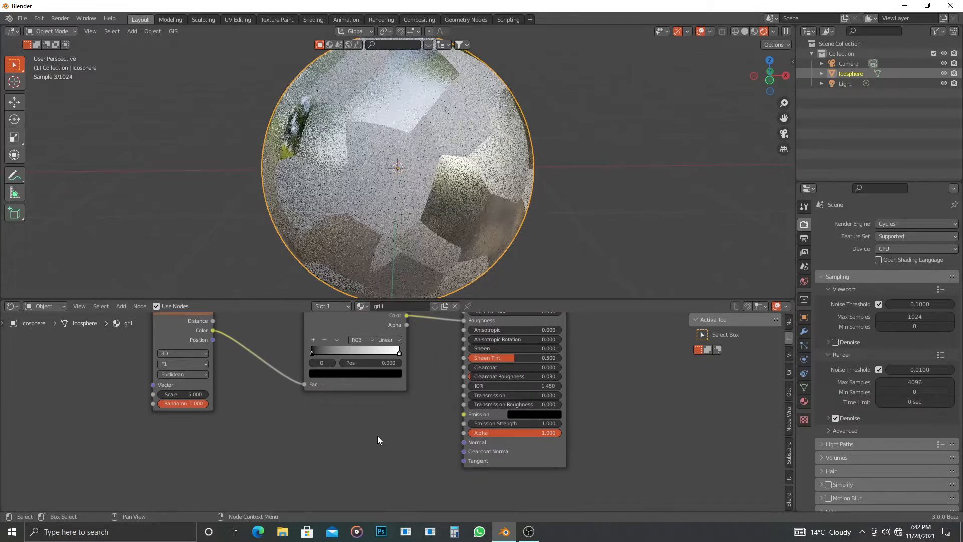
- Add a Bump node below the ColorRamp, beside the Principled BSDF's Normal input
{"action": "key", "text": "shift+a"}
{"action": "left_click", "coordinate": [365, 404]}
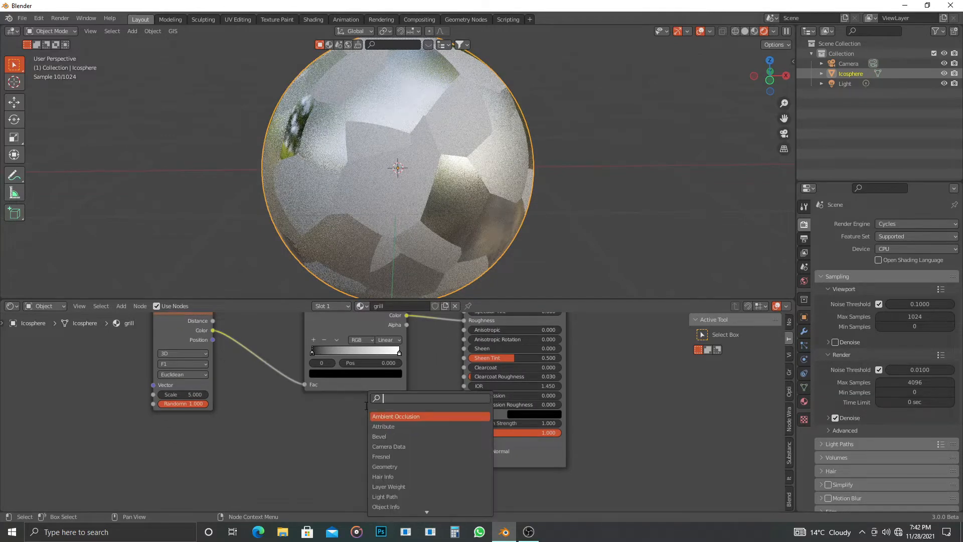
{"action": "type", "text": "bup"}
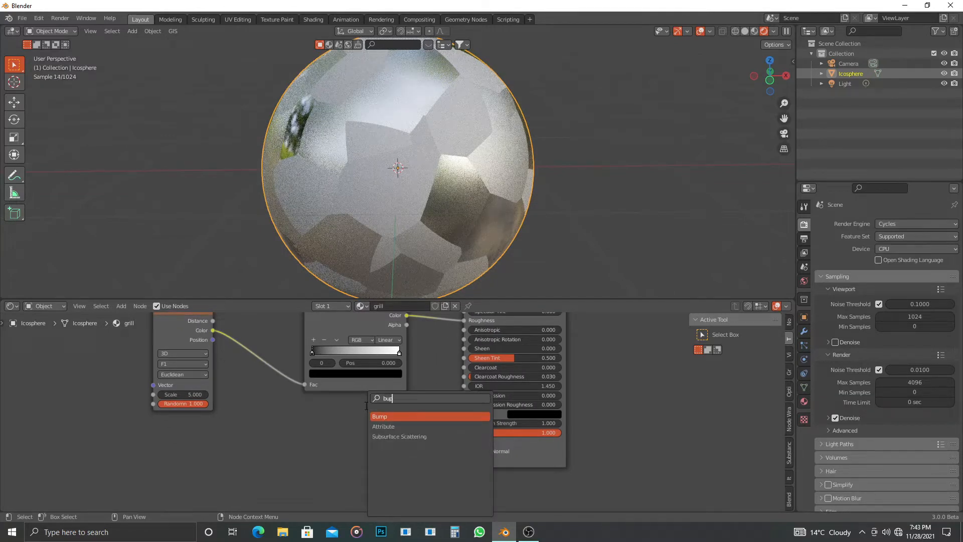
{"action": "key", "text": "BackSpace"}
{"action": "key", "text": "BackSpace"}
{"action": "type", "text": "ump"}
{"action": "key", "text": "Return"}
{"action": "left_click", "coordinate": [383, 422]}
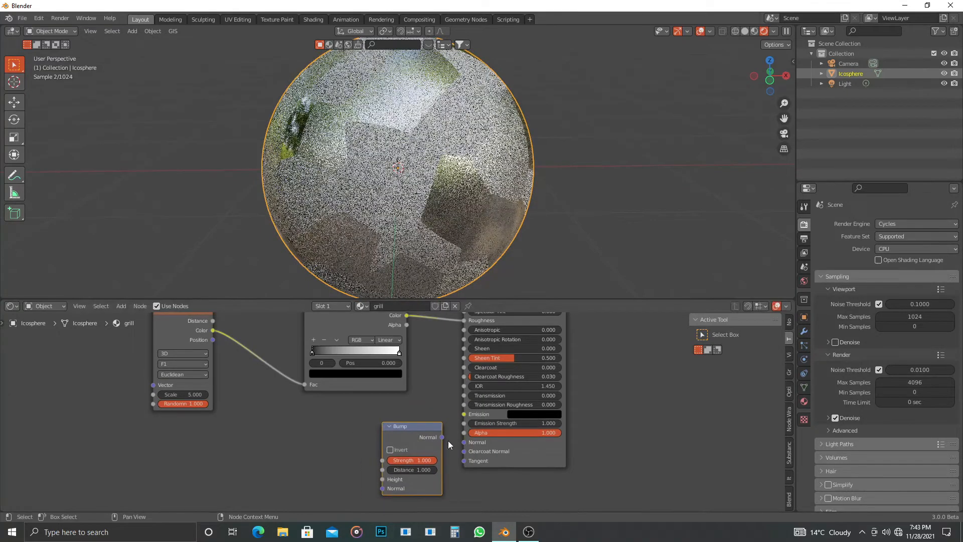
- Connect the Bump's Normal output to the Principled BSDF's Normal input and the ColorRamp's Color output to the Bump's Height
{"action": "left_click_drag", "start_coordinate": [442, 438], "coordinate": [463, 442]}
{"action": "left_click_drag", "start_coordinate": [384, 317], "coordinate": [382, 479]}
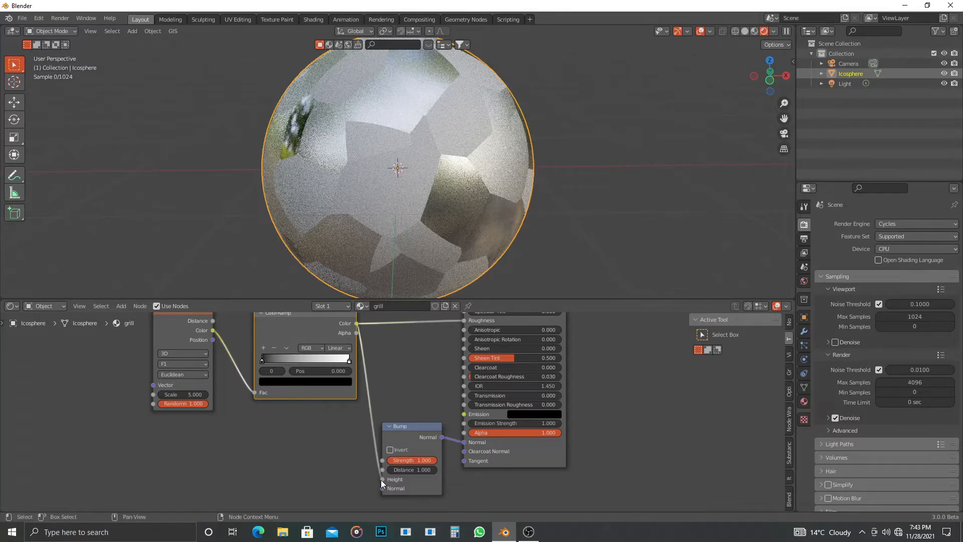
{"action": "scroll", "coordinate": [300, 432], "scroll_direction": "down", "scroll_amount": 2}
{"action": "middle_click_drag", "start_coordinate": [299, 432], "coordinate": [361, 427]}
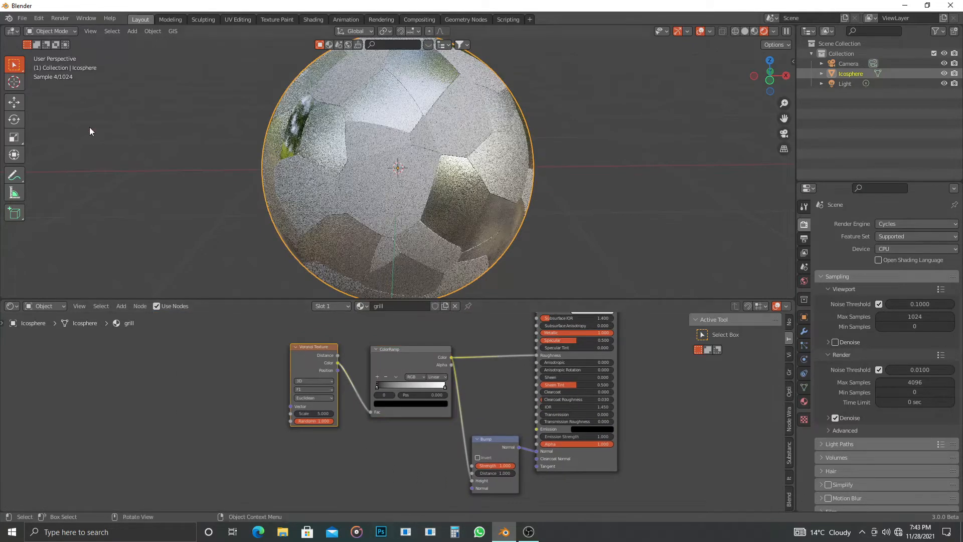
- Check in the add-on preferences whether Node Wrangler is enabled, filtering the list by "node"
{"action": "left_click", "coordinate": [39, 18]}
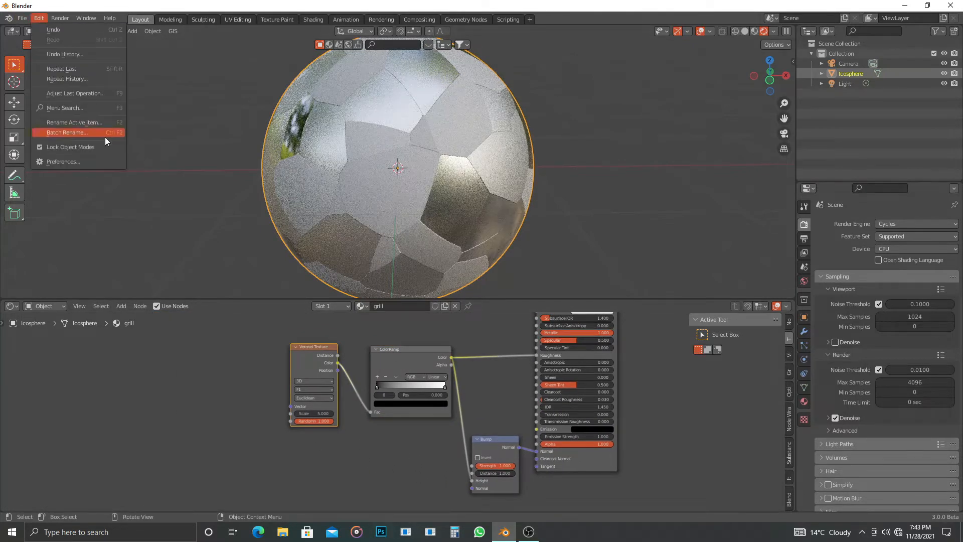
{"action": "left_click", "coordinate": [93, 161]}
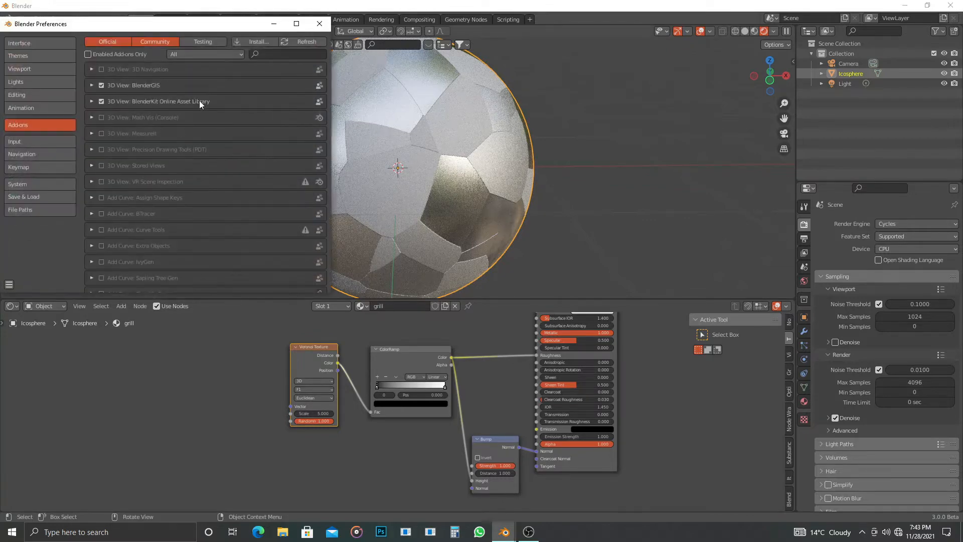
{"action": "left_click", "coordinate": [275, 55]}
{"action": "type", "text": "node"}
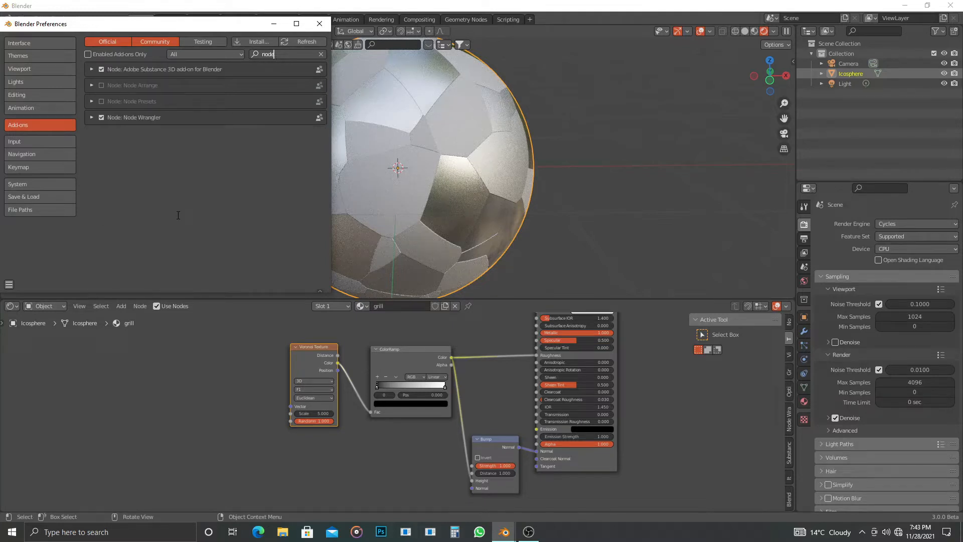
{"action": "key", "text": "Return"}
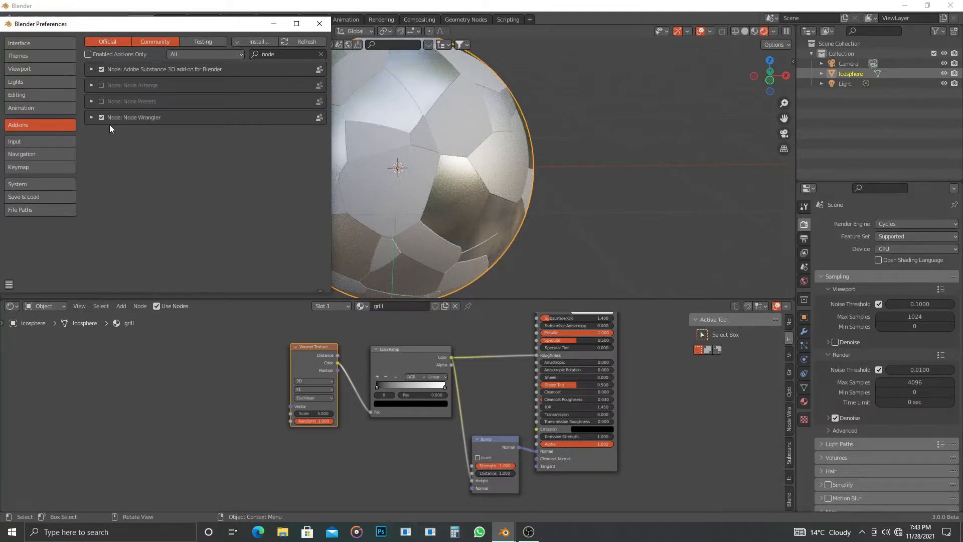
{"action": "left_click", "coordinate": [319, 24]}
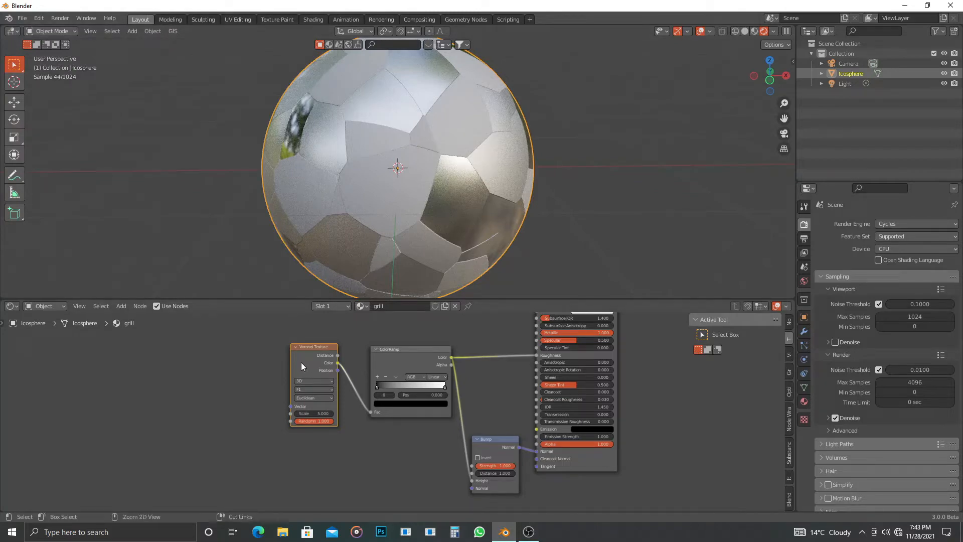
- Add Mapping and Texture Coordinate nodes connected to the Voronoi Texture's Vector input using Node Wrangler
{"action": "key", "text": "ctrl+t"}
{"action": "middle_click_drag", "start_coordinate": [233, 387], "coordinate": [233, 372]}
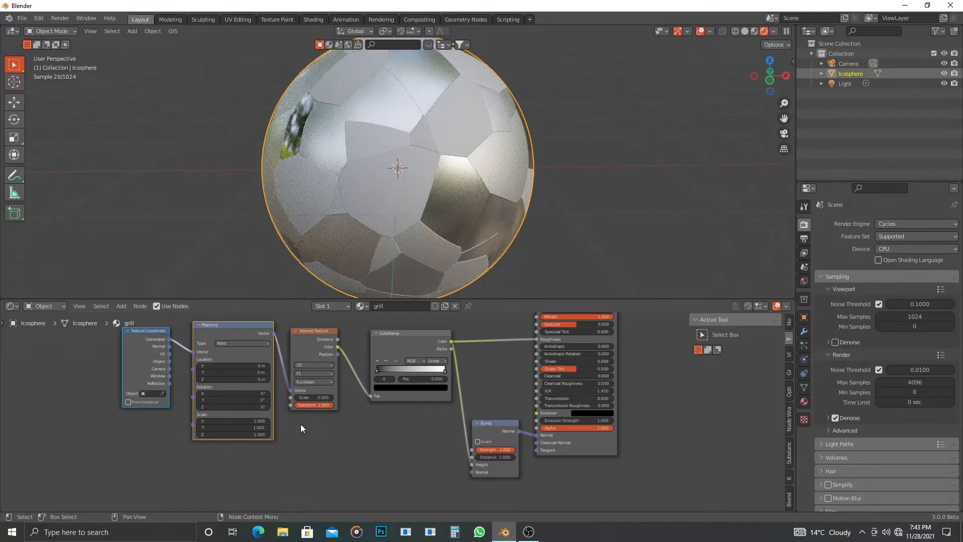
{"action": "middle_click_drag", "start_coordinate": [299, 427], "coordinate": [207, 456]}
- Feed the ColorRamp's Fac input from the Voronoi Texture's Distance output instead of its Color output
{"action": "left_click_drag", "start_coordinate": [244, 367], "coordinate": [280, 424]}
{"action": "scroll", "coordinate": [268, 456], "scroll_direction": "up", "scroll_amount": 1}
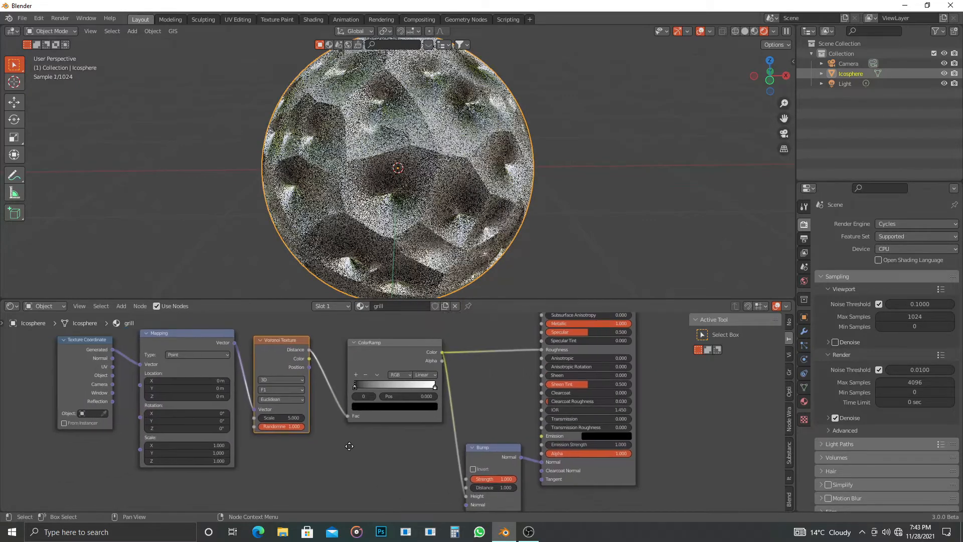
{"action": "middle_click_drag", "start_coordinate": [445, 112], "coordinate": [507, 162]}
{"action": "scroll", "coordinate": [460, 170], "scroll_direction": "up", "scroll_amount": 2}
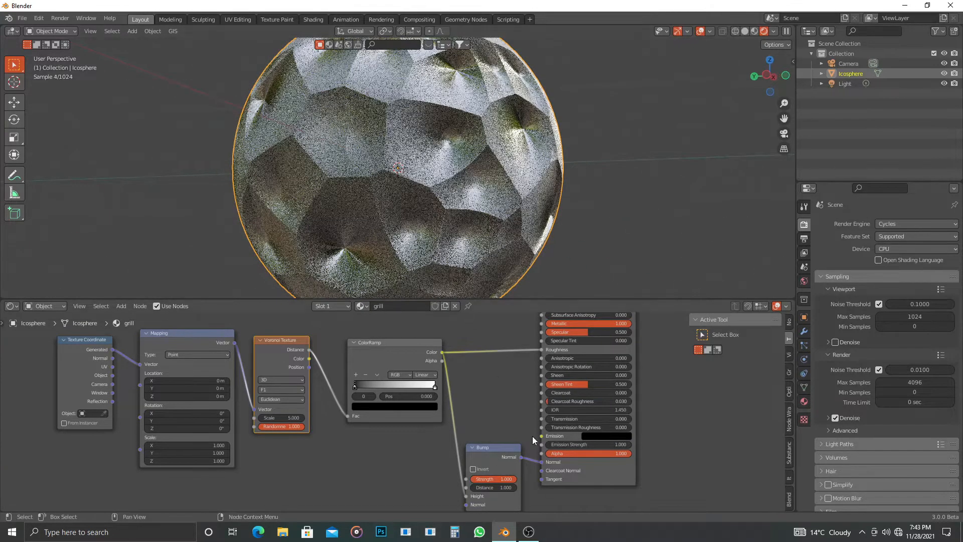
- Try the Bump node's Invert option on the sphere and switch it back off
{"action": "middle_click_drag", "start_coordinate": [507, 473], "coordinate": [480, 413]}
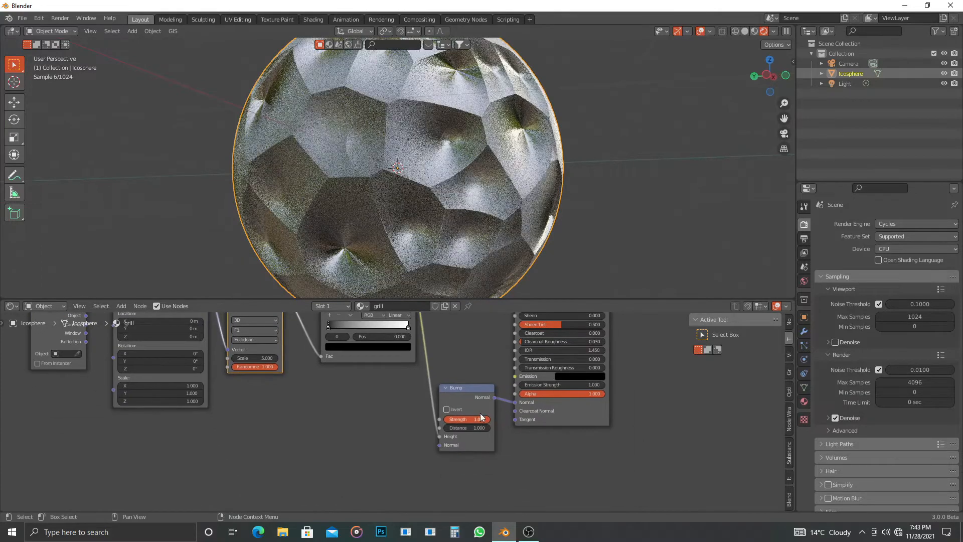
{"action": "left_click", "coordinate": [455, 410]}
{"action": "middle_click_drag", "start_coordinate": [602, 168], "coordinate": [620, 180]}
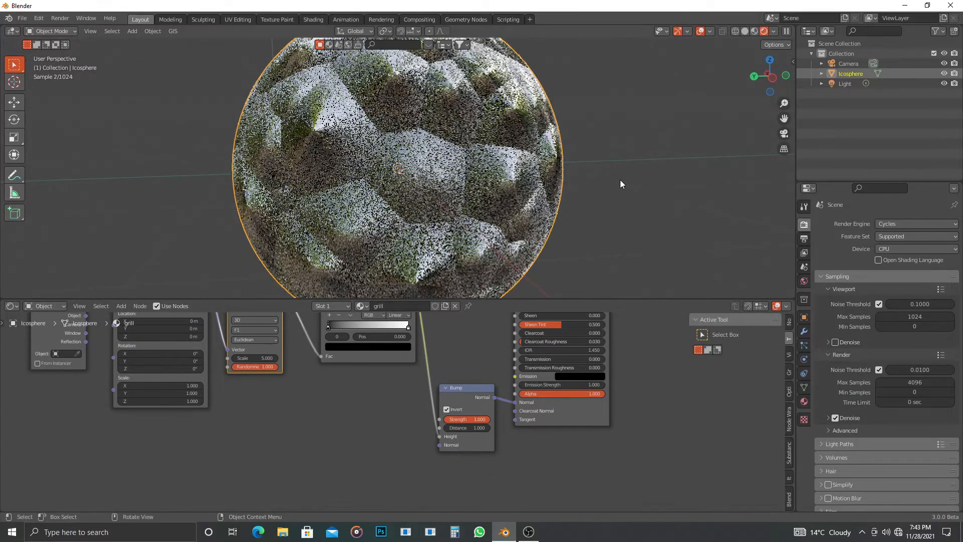
{"action": "left_click", "coordinate": [446, 409]}
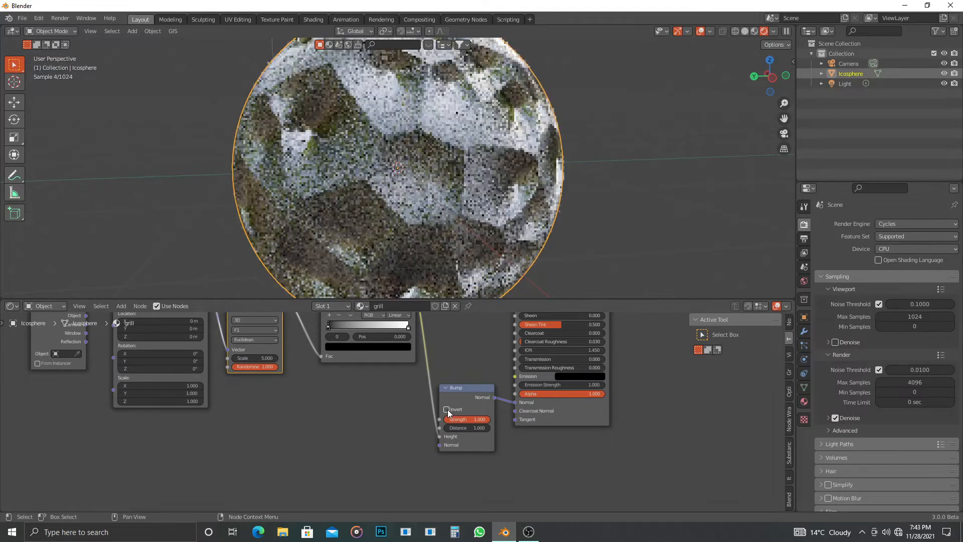
- Set the Voronoi Texture's Scale to 15.100 and its Randomness to 0.000
{"action": "scroll", "coordinate": [376, 426], "scroll_direction": "up", "scroll_amount": 1}
{"action": "middle_click_drag", "start_coordinate": [304, 441], "coordinate": [361, 448]}
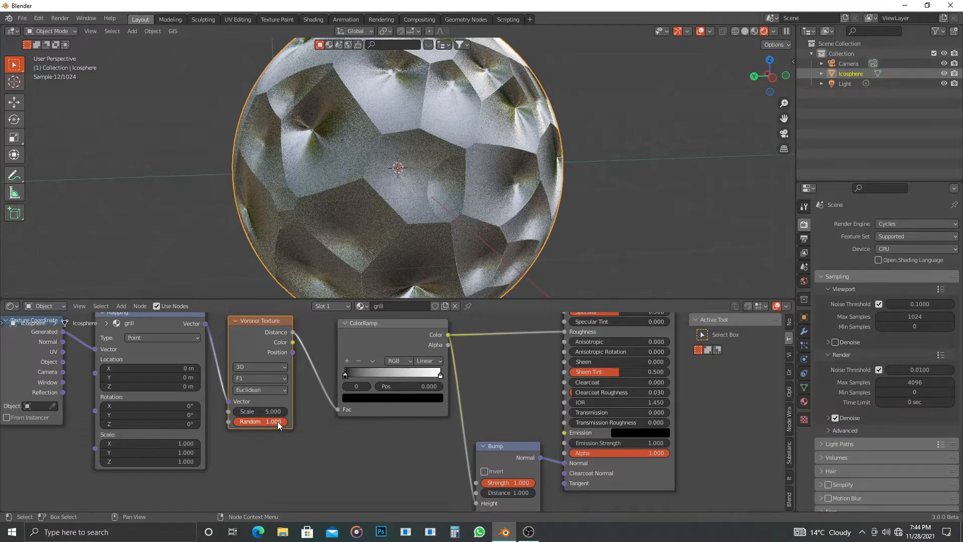
{"action": "left_click_drag", "start_coordinate": [266, 412], "coordinate": [316, 412]}
{"action": "middle_click_drag", "start_coordinate": [433, 199], "coordinate": [462, 212]}
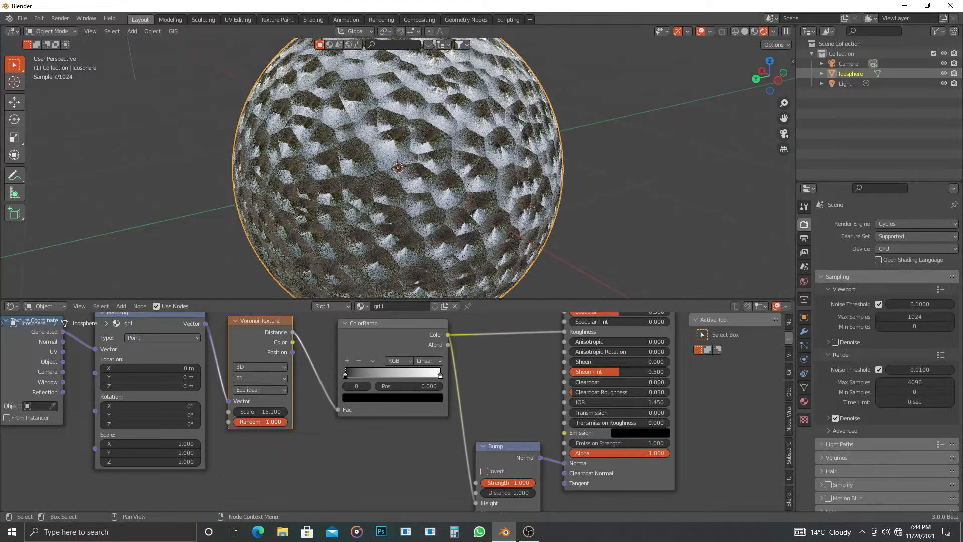
{"action": "left_click_drag", "start_coordinate": [273, 421], "coordinate": [248, 421]}
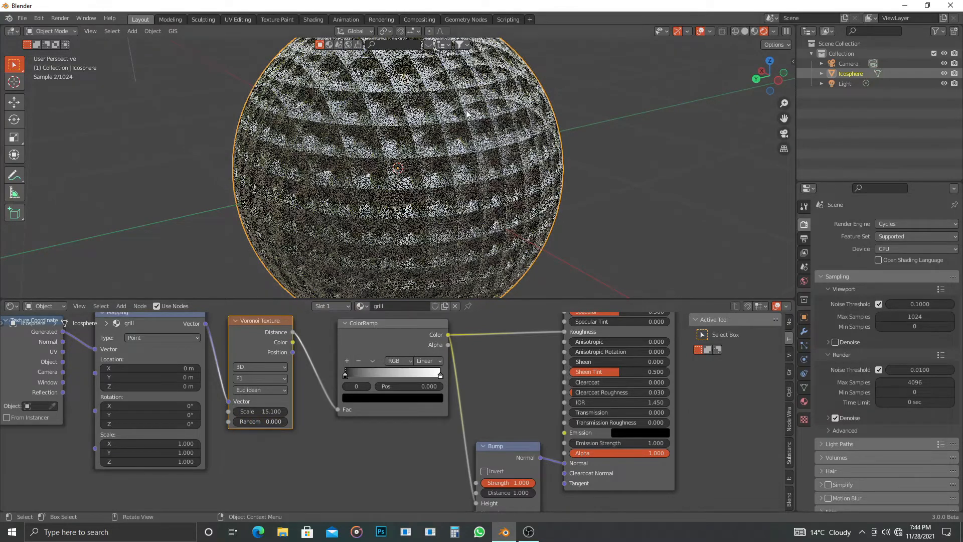
{"action": "middle_click_drag", "start_coordinate": [550, 183], "coordinate": [580, 155]}
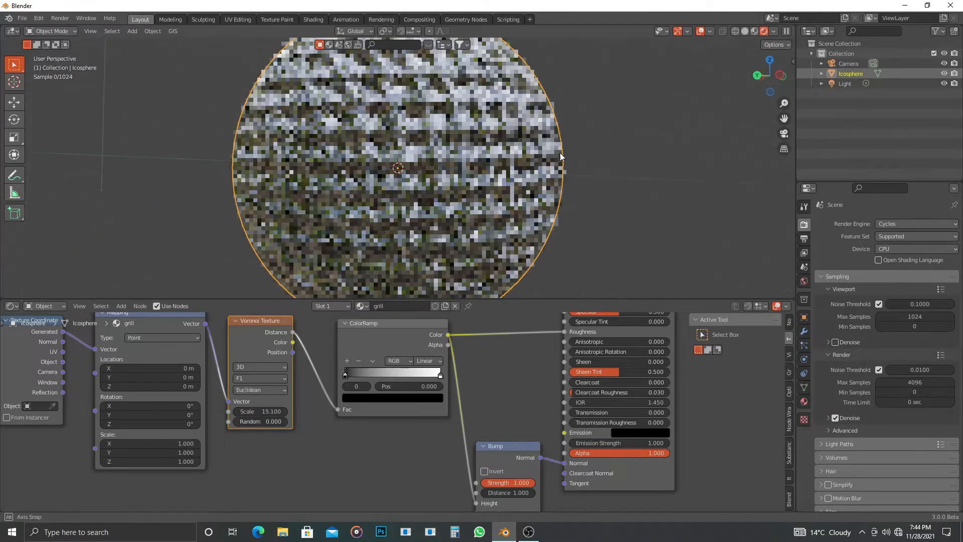
- Set the Voronoi Texture's Scale to 20
{"action": "scroll", "coordinate": [627, 180], "scroll_direction": "down", "scroll_amount": 2}
{"action": "middle_click_drag", "start_coordinate": [627, 180], "coordinate": [644, 191]}
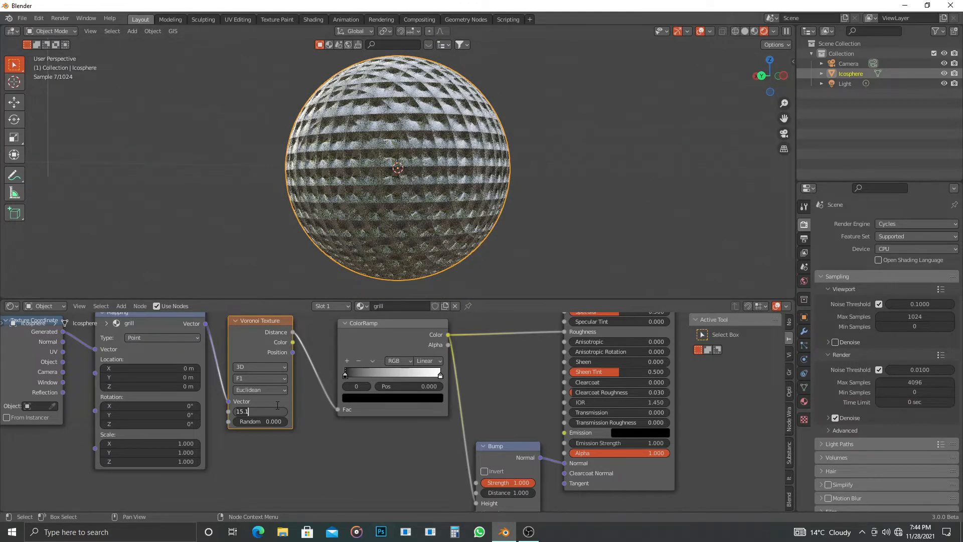
{"action": "key", "text": "BackSpace"}
{"action": "key", "text": "BackSpace"}
{"action": "key", "text": "BackSpace"}
{"action": "key", "text": "BackSpace"}
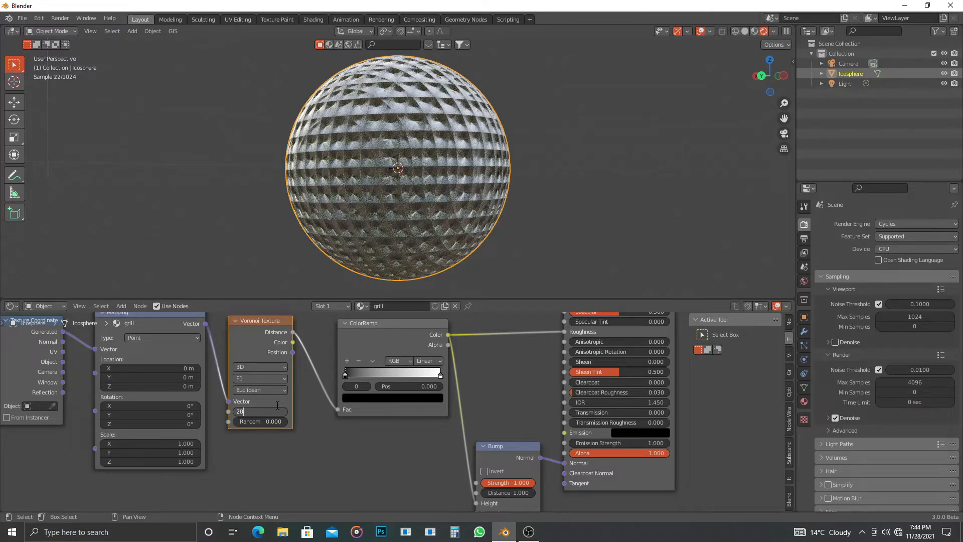
{"action": "key", "text": "Return"}
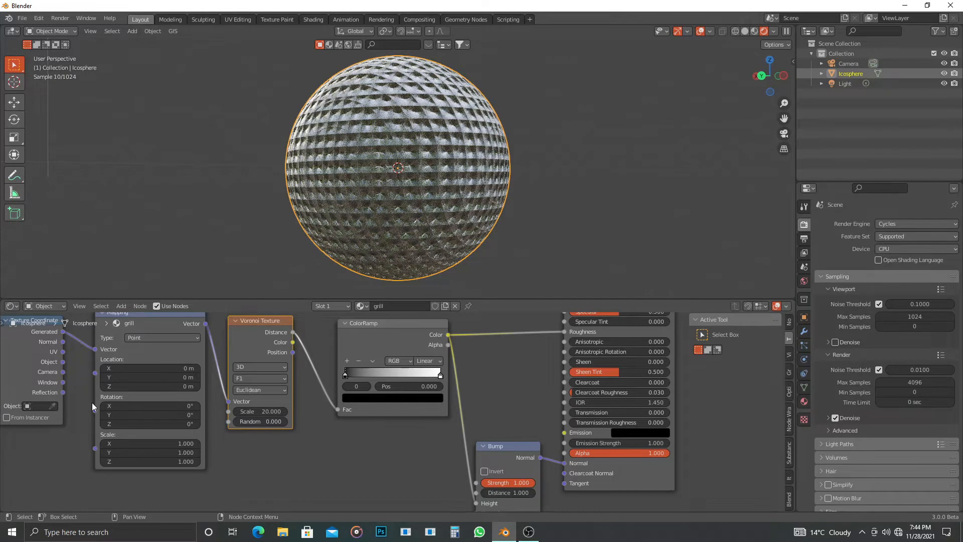
- Feed the Mapping node's Vector input from the Texture Coordinate's Object output instead of Generated
{"action": "middle_click_drag", "start_coordinate": [83, 393], "coordinate": [89, 426]}
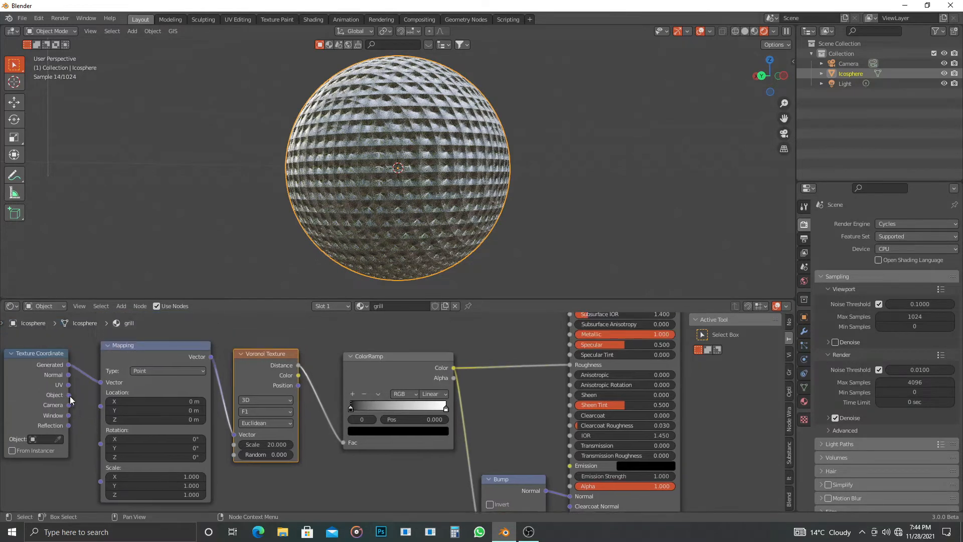
{"action": "left_click_drag", "start_coordinate": [69, 395], "coordinate": [103, 382]}
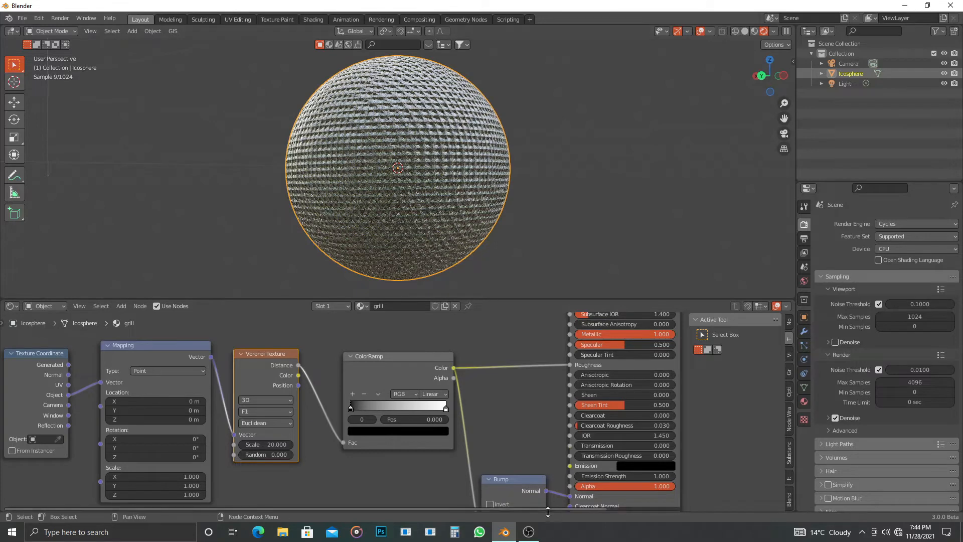
{"action": "middle_click_drag", "start_coordinate": [512, 445], "coordinate": [493, 437]}
- Move the ColorRamp's black stop to position 0.555
{"action": "scroll", "coordinate": [368, 426], "scroll_direction": "up", "scroll_amount": 4}
{"action": "middle_click_drag", "start_coordinate": [368, 425], "coordinate": [353, 477]}
{"action": "scroll", "coordinate": [422, 196], "scroll_direction": "up", "scroll_amount": 2}
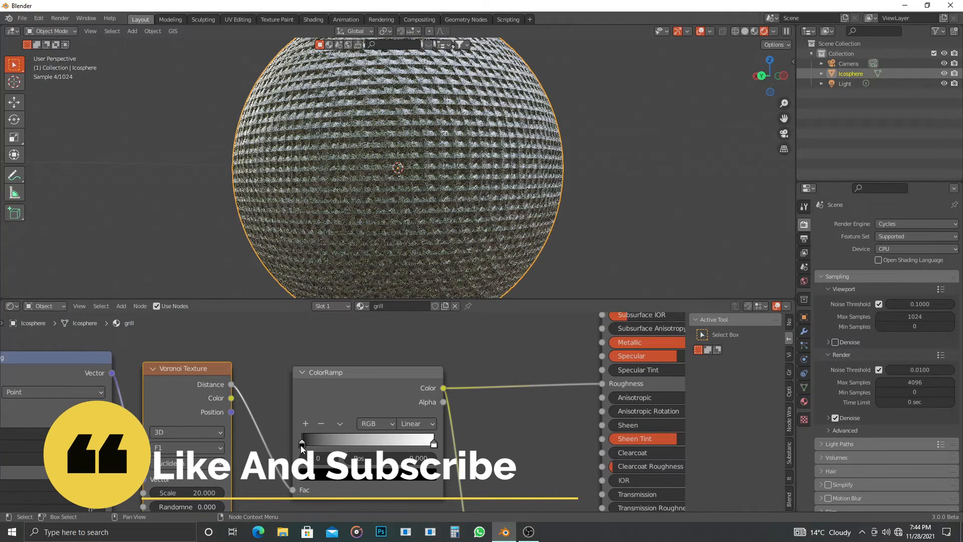
{"action": "left_click_drag", "start_coordinate": [302, 445], "coordinate": [378, 441]}
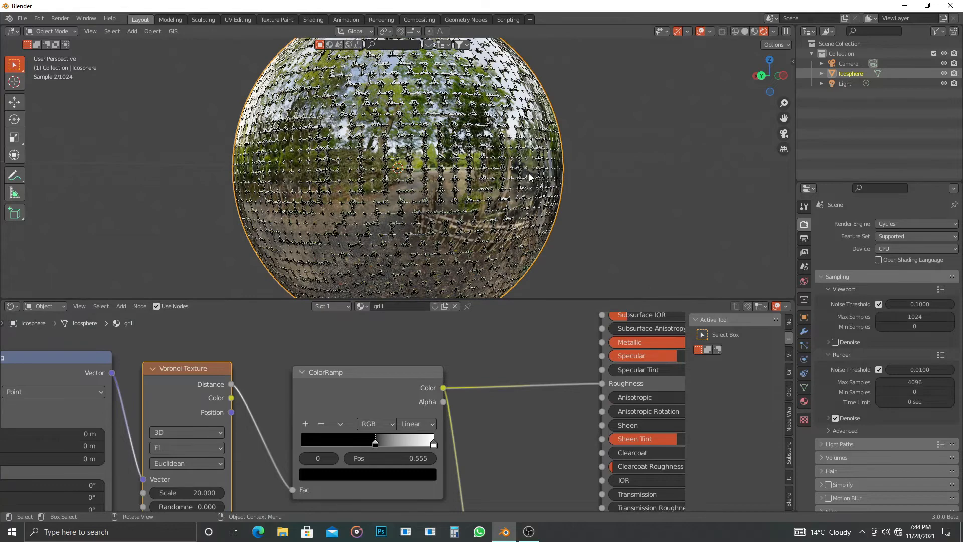
{"action": "middle_click_drag", "start_coordinate": [530, 177], "coordinate": [588, 206]}
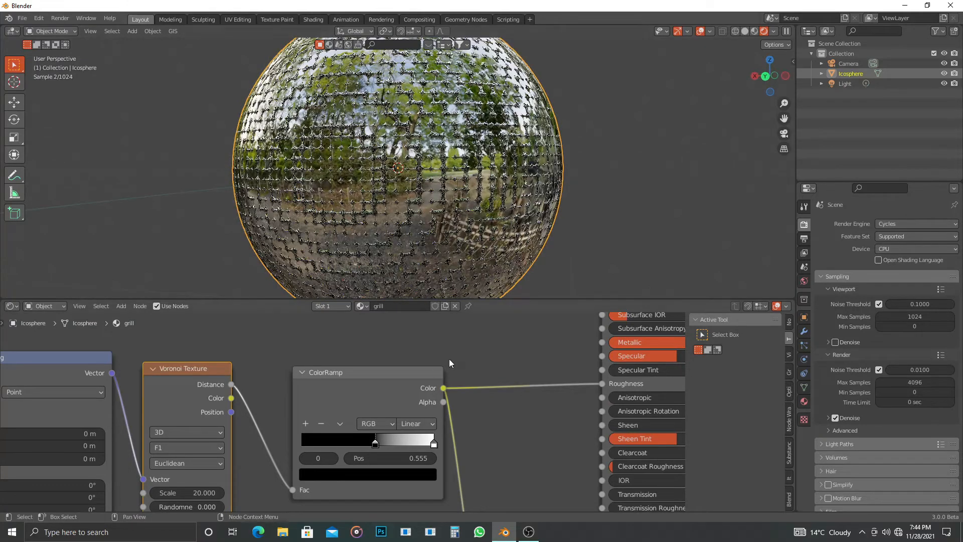
- Move the ColorRamp's black stop toward the dark end of the ramp and its white stop to position 0.786
{"action": "left_click_drag", "start_coordinate": [376, 444], "coordinate": [352, 445]}
{"action": "left_click_drag", "start_coordinate": [434, 445], "coordinate": [406, 444]}
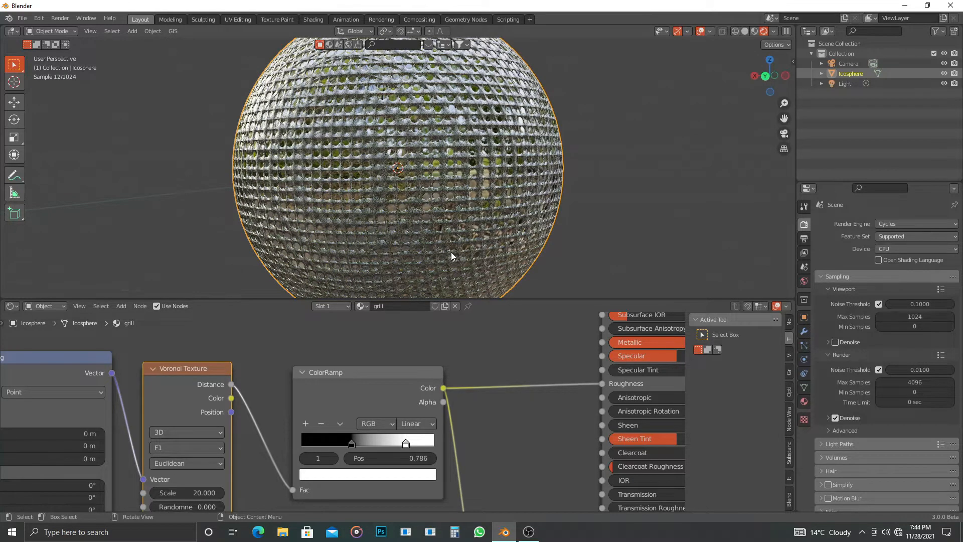
- Set the ColorRamp's interpolation to B-Spline, with the white stop at the ramp's far end and the black stop at position 0.564
{"action": "left_click", "coordinate": [426, 427]}
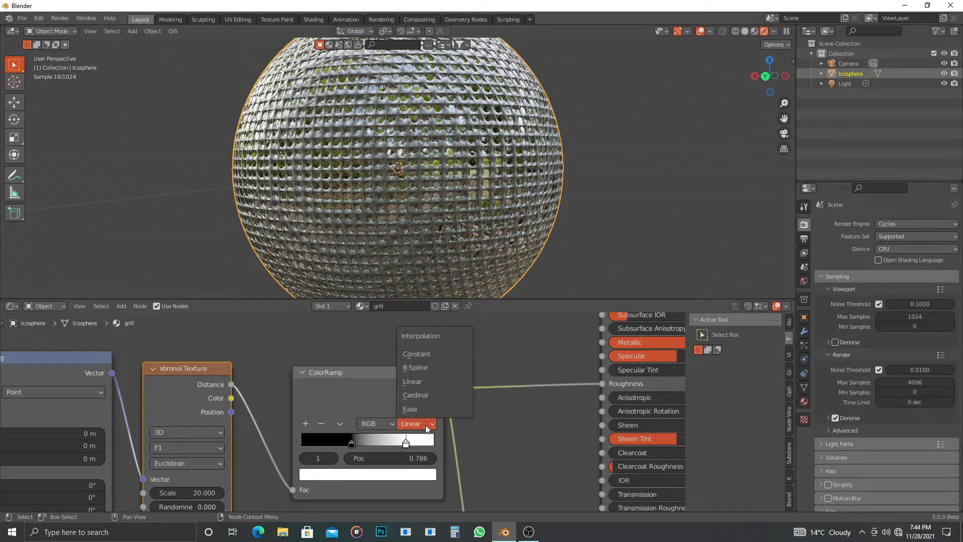
{"action": "left_click", "coordinate": [426, 371]}
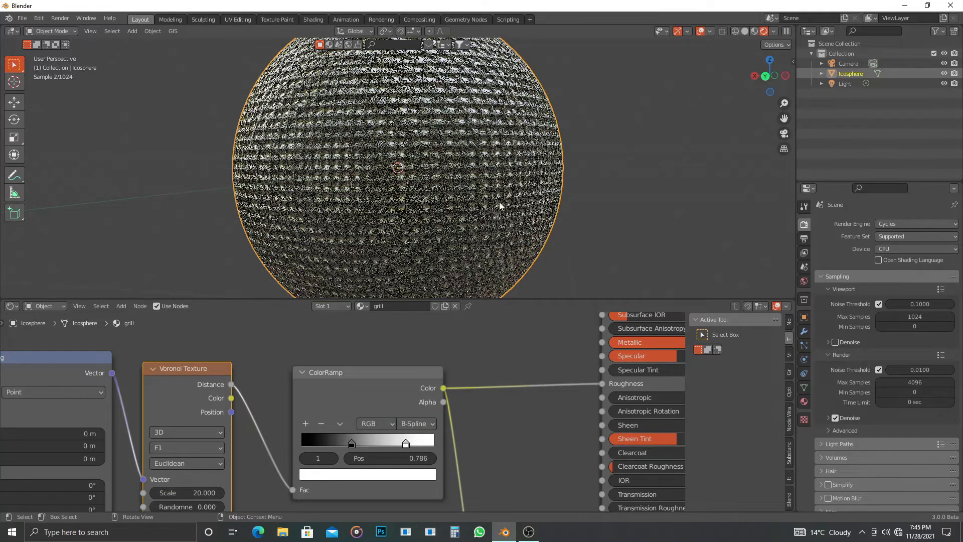
{"action": "left_click_drag", "start_coordinate": [409, 446], "coordinate": [448, 449]}
{"action": "left_click_drag", "start_coordinate": [363, 447], "coordinate": [389, 447]}
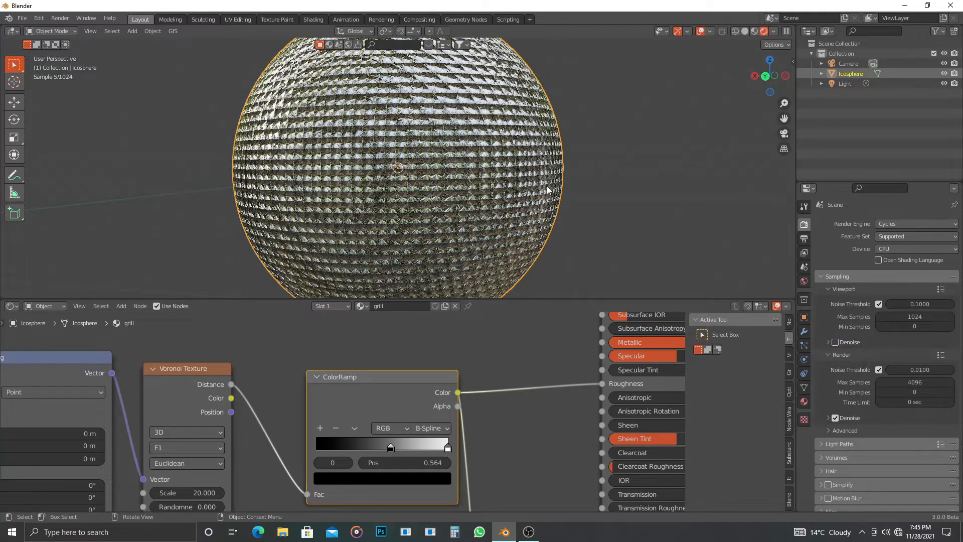
- Enable the Invert option on the Bump node that feeds the shader's Normal input
{"action": "middle_click_drag", "start_coordinate": [547, 186], "coordinate": [550, 190]}
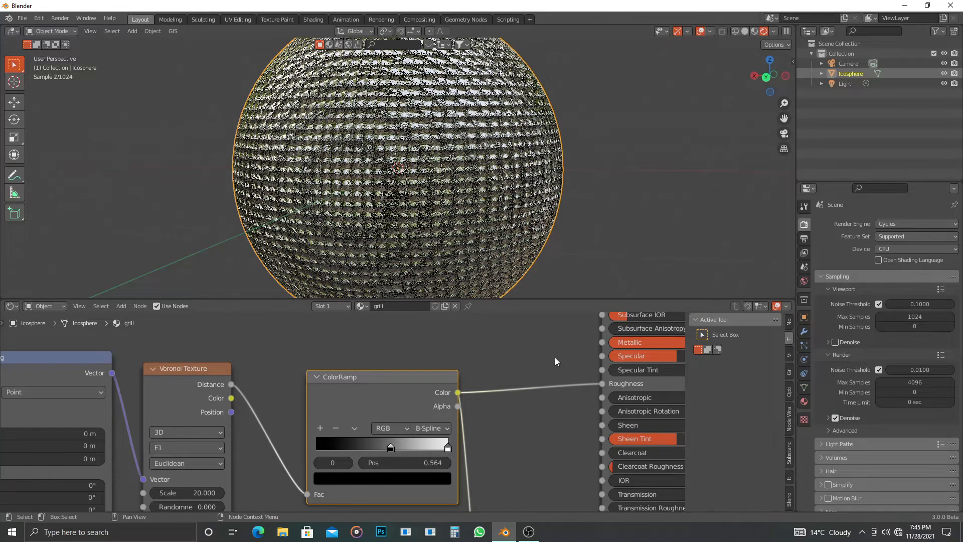
{"action": "middle_click_drag", "start_coordinate": [553, 354], "coordinate": [525, 480]}
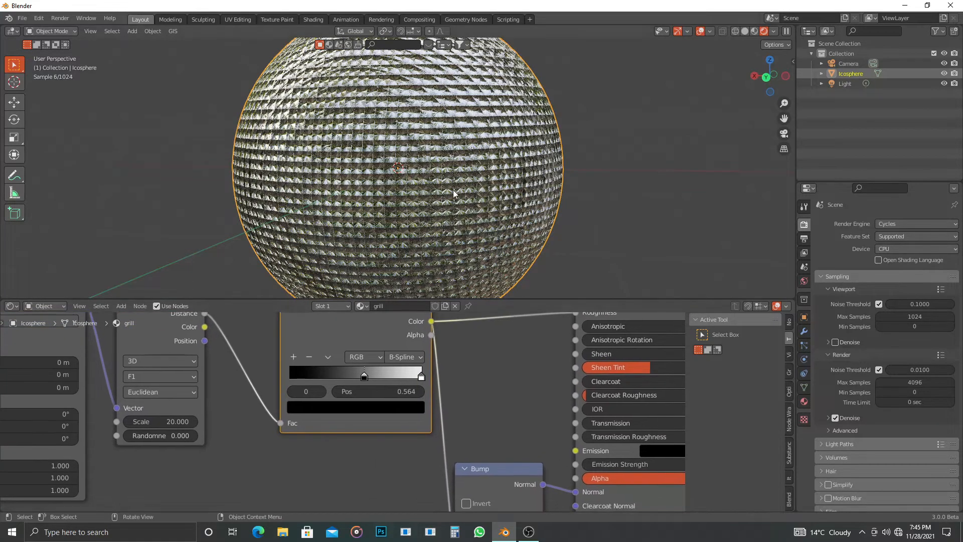
{"action": "middle_click_drag", "start_coordinate": [513, 357], "coordinate": [508, 331]}
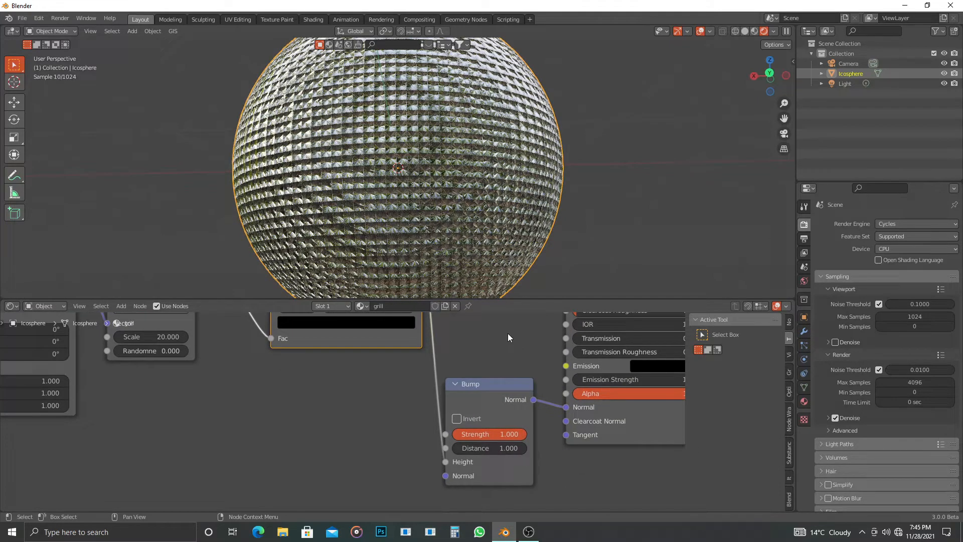
{"action": "left_click", "coordinate": [466, 415]}
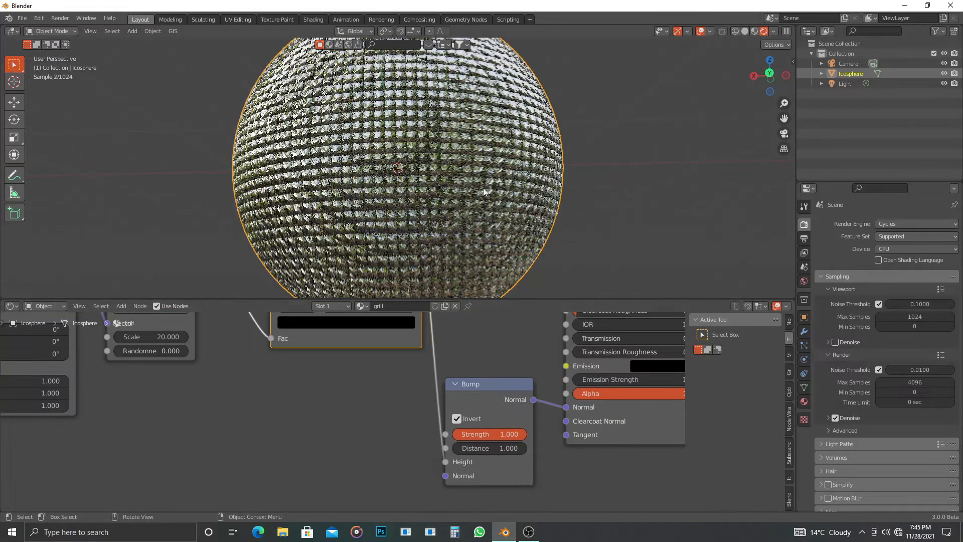
{"action": "middle_click_drag", "start_coordinate": [495, 116], "coordinate": [528, 160]}
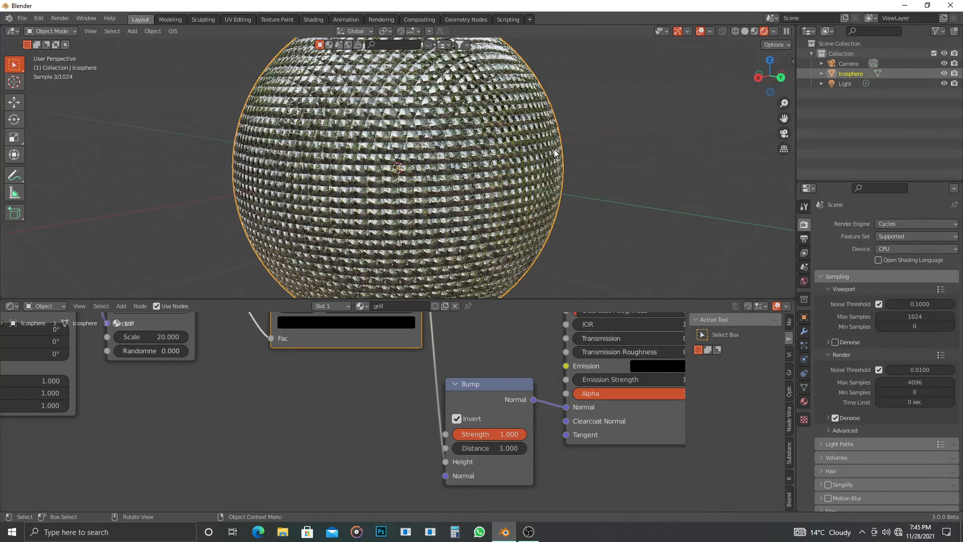
{"action": "scroll", "coordinate": [447, 354], "scroll_direction": "down", "scroll_amount": 5}
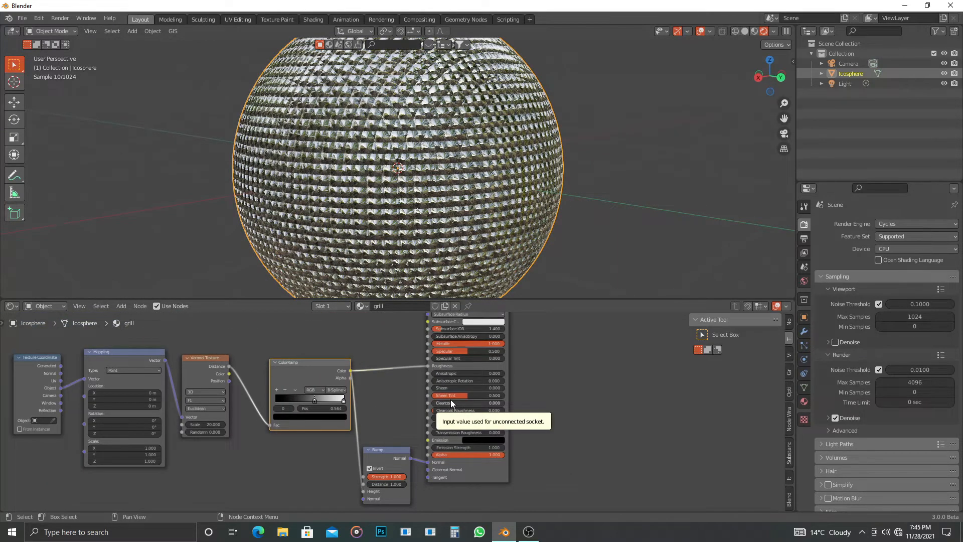
{"action": "middle_click_drag", "start_coordinate": [408, 353], "coordinate": [468, 384]}
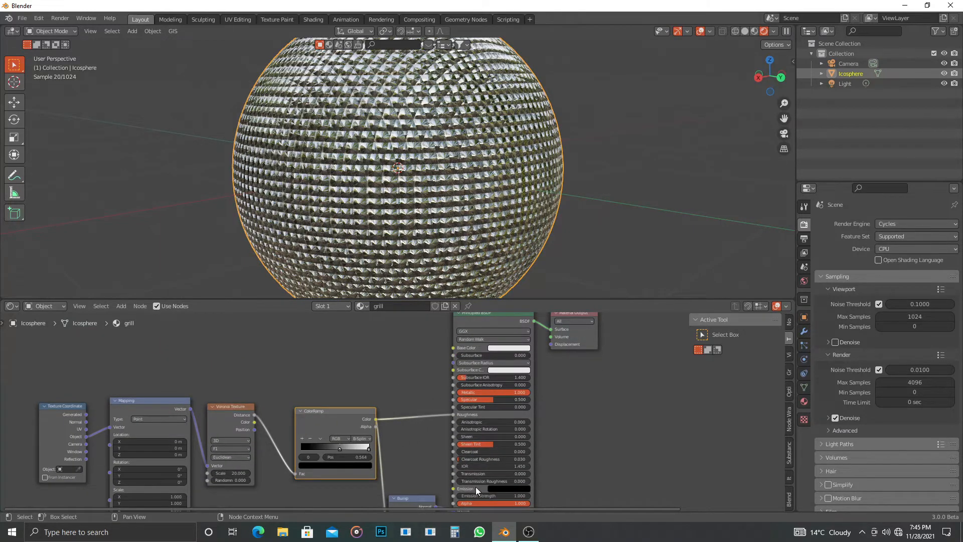